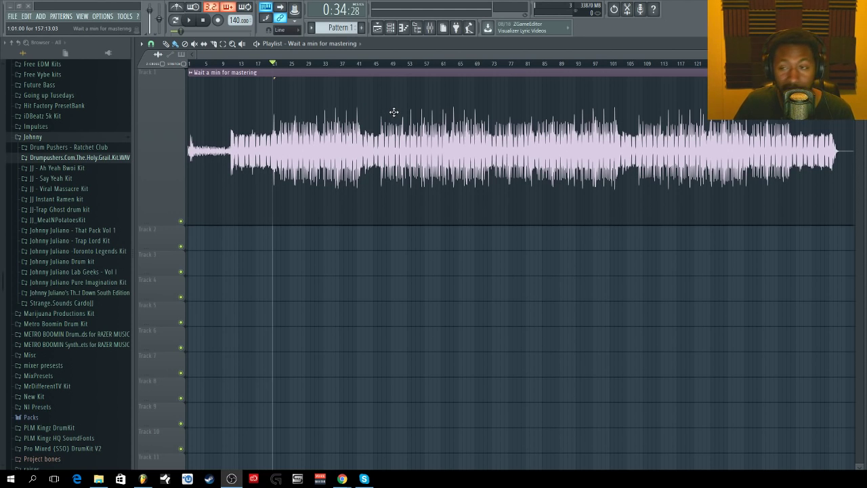
Bring up the Mixer with the Master track and its effect slots visible.
click(433, 30)
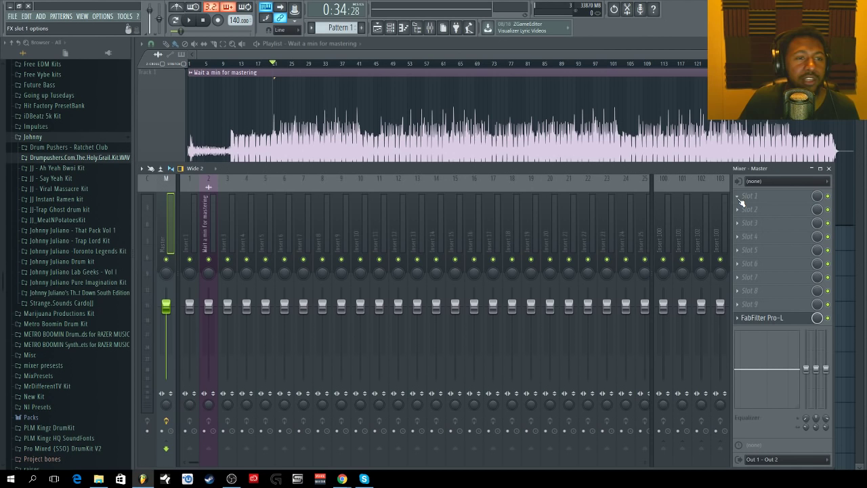
Load Solid Bus Comp into Master slot 1 and position its plugin window.
click(746, 196)
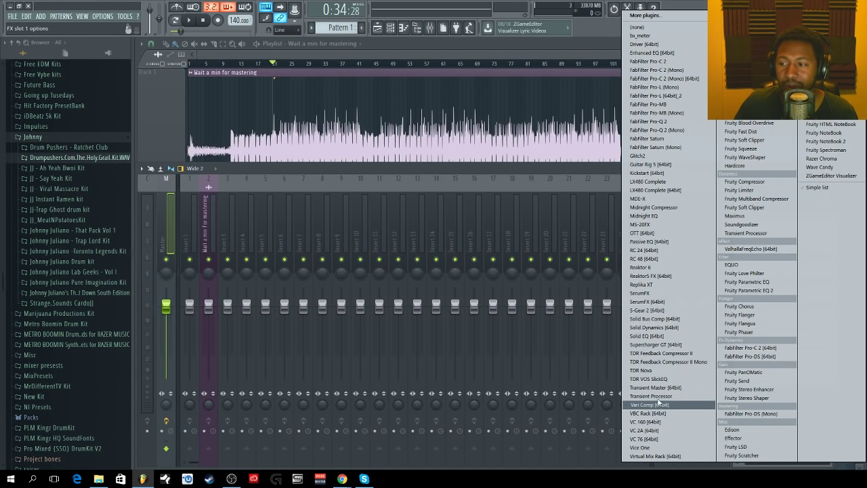
click(659, 320)
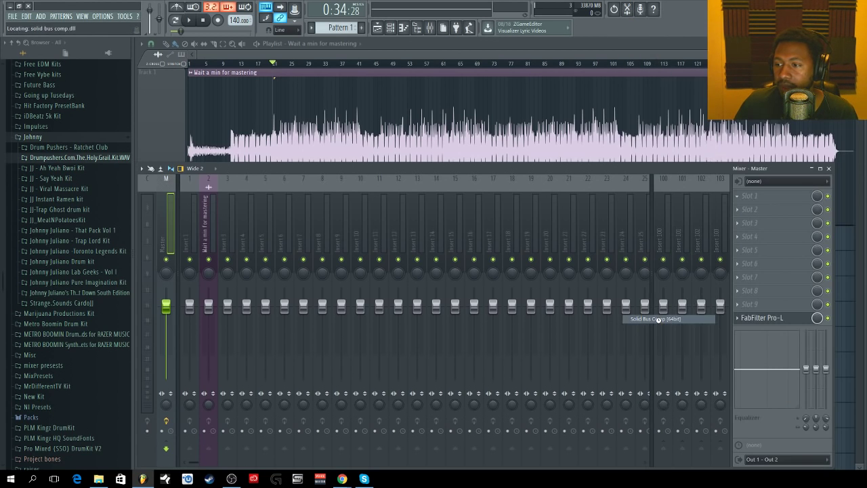
drag(291, 103, 342, 130)
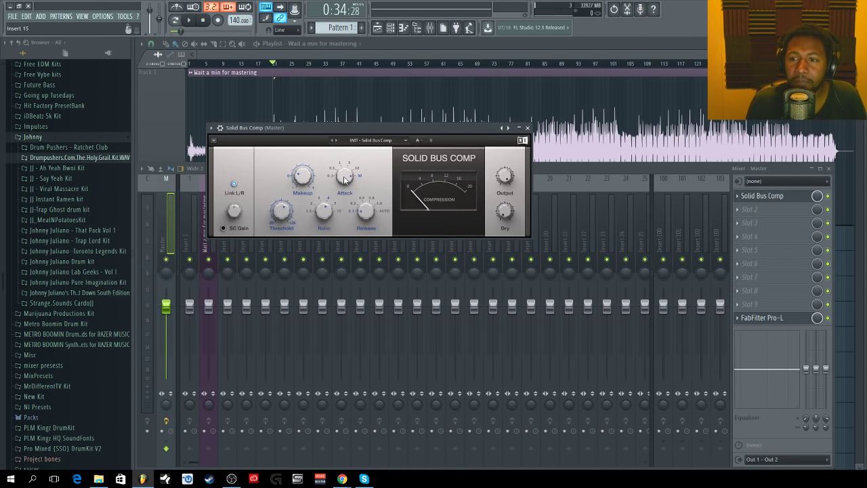
Set Solid Bus Comp attack to 0.3 ms and its ratio to 1.5.
mouse_move(344, 178)
mouse_down()
mouse_move(344, 194)
mouse_move(344, 183)
mouse_up()
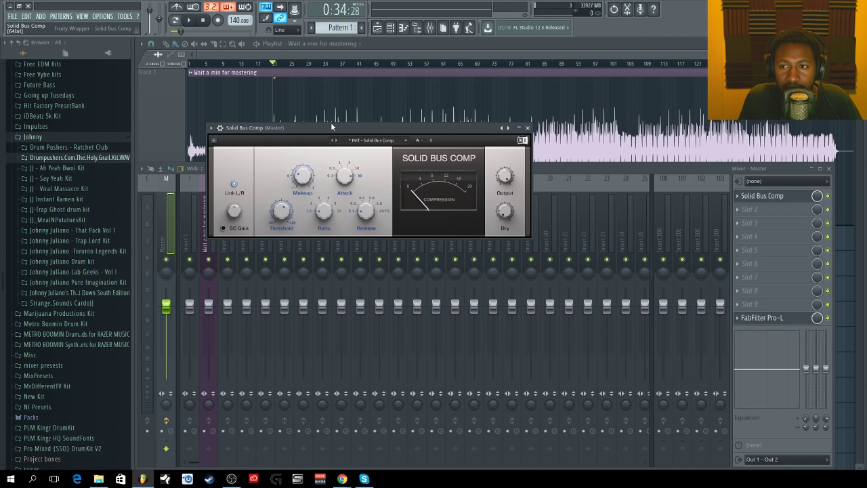
drag(330, 126, 313, 119)
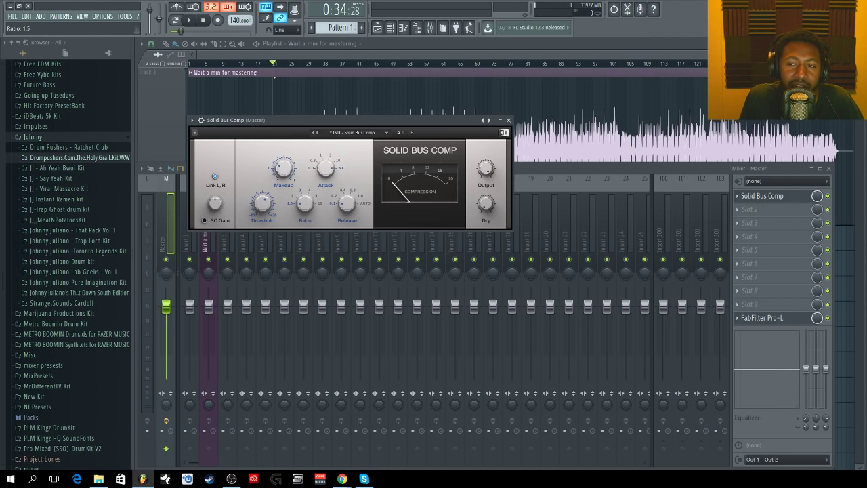
scroll(299, 201, up, 3)
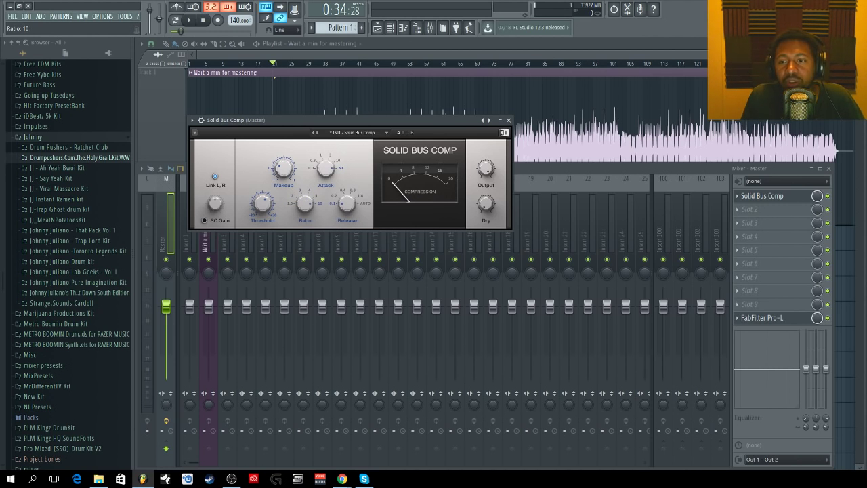
scroll(305, 201, up, 2)
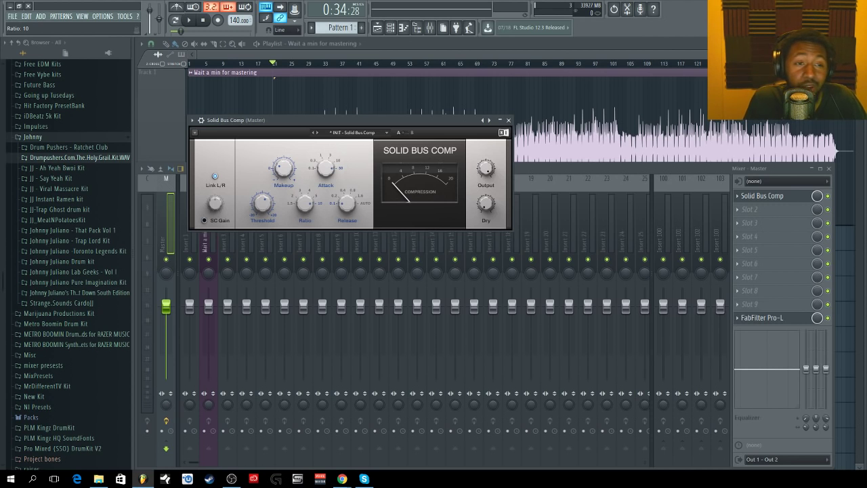
scroll(311, 204, down, 5)
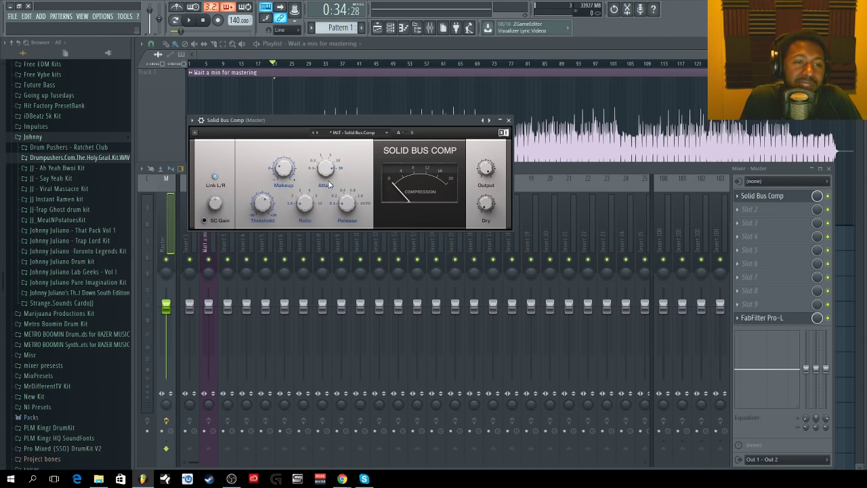
Swap Solid Bus Comp for FabFilter Pro-C 2 in Master slot 1 and preview its side-chain panel.
click(508, 120)
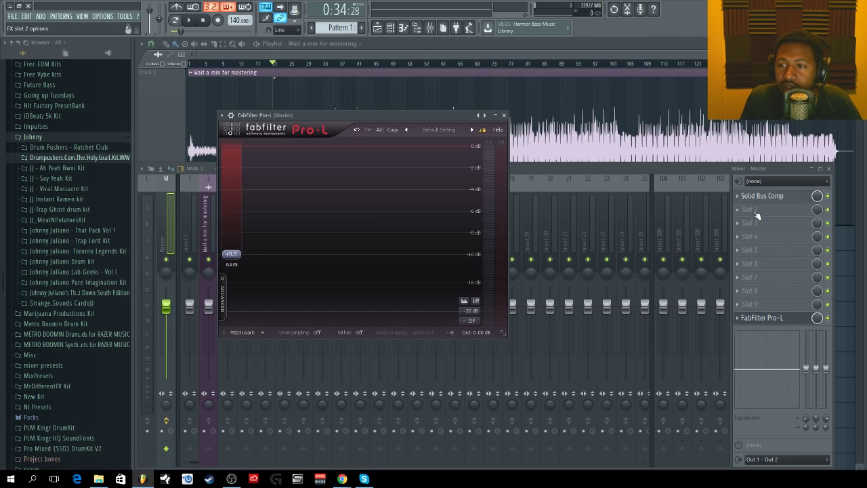
click(739, 197)
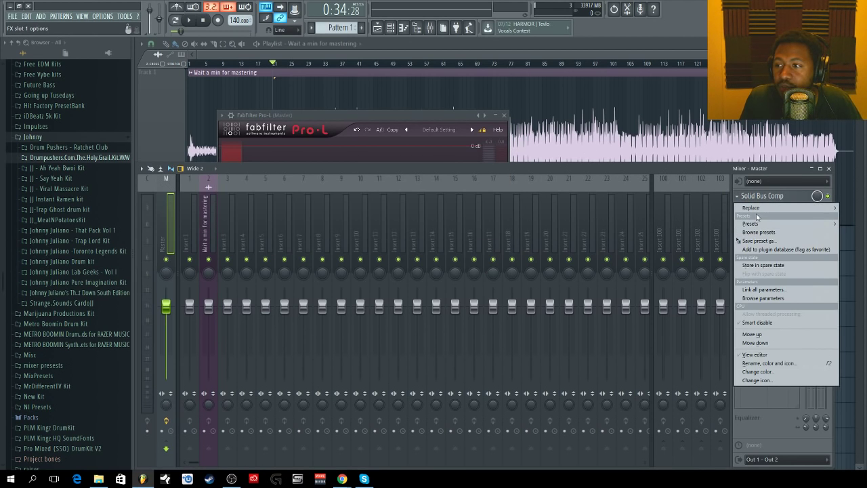
mouse_move(751, 208)
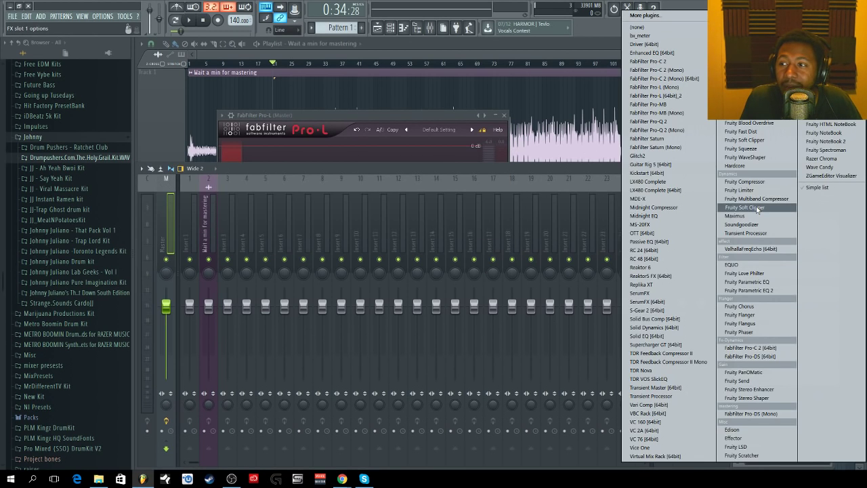
click(667, 64)
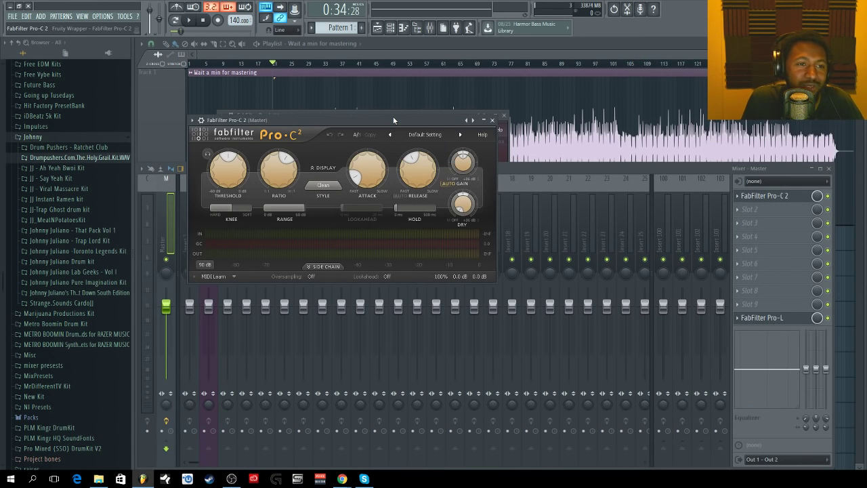
drag(394, 119, 428, 166)
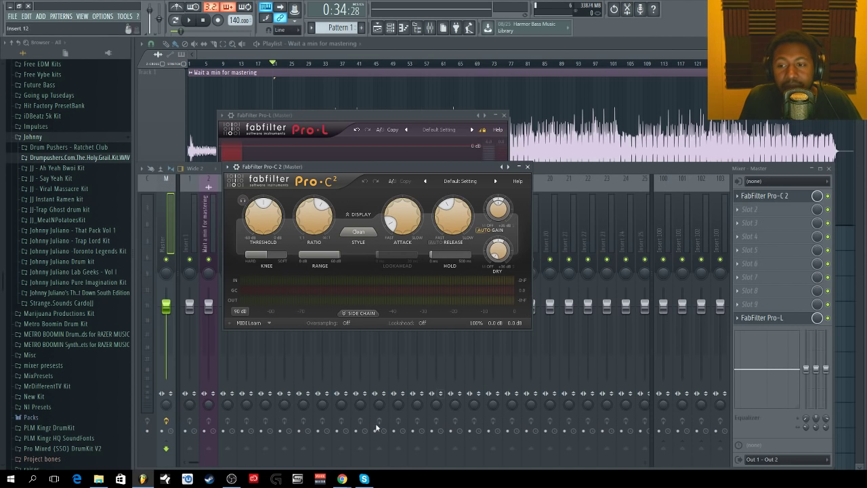
click(348, 313)
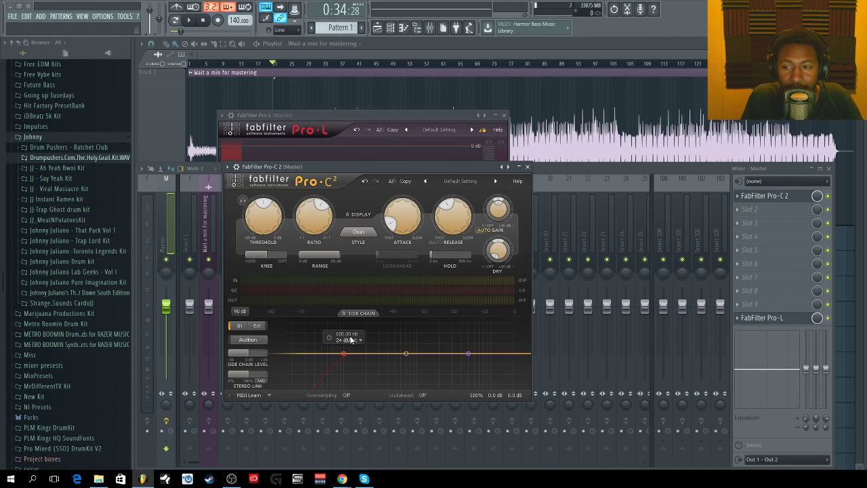
click(357, 314)
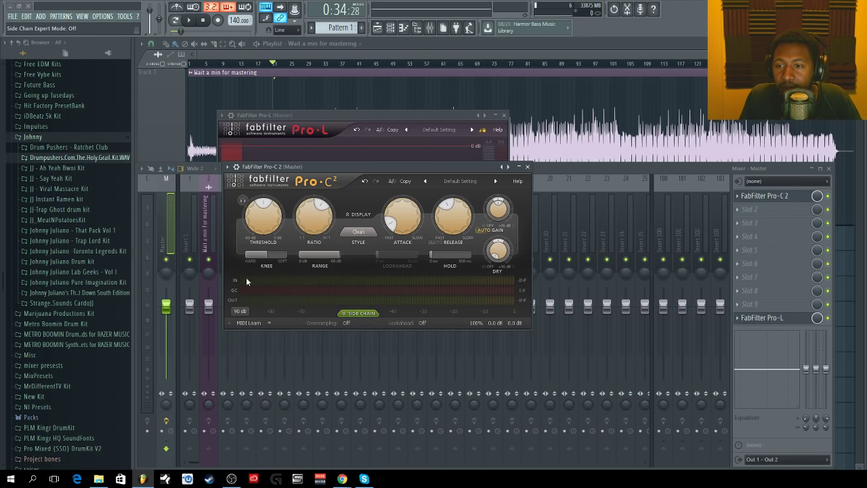
Give Pro-C 2 a 2:1 ratio and a longer attack time.
double_click(315, 220)
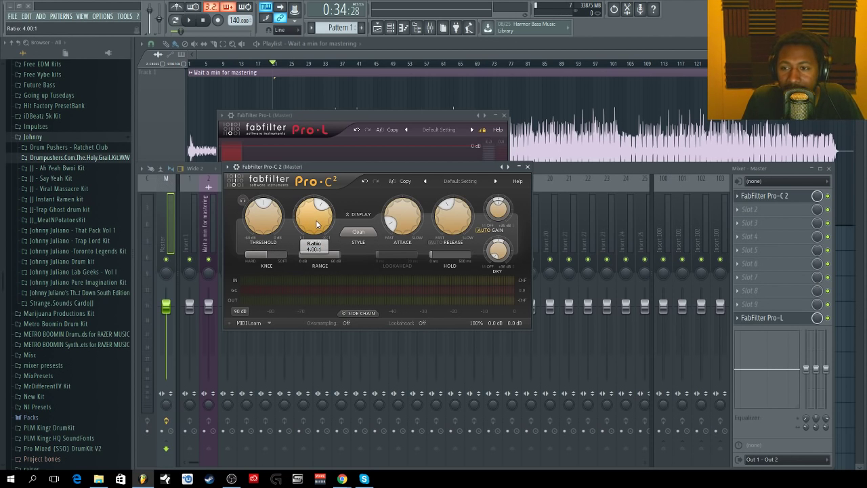
text(2)
key(Return)
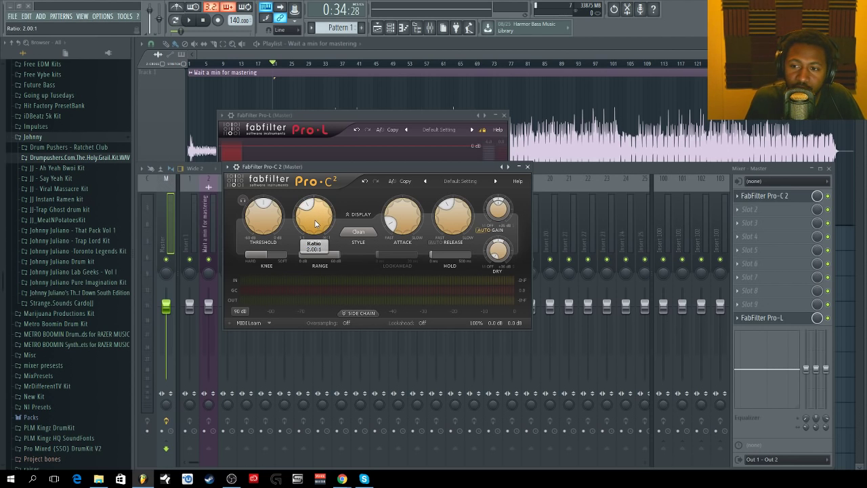
drag(399, 215, 395, 119)
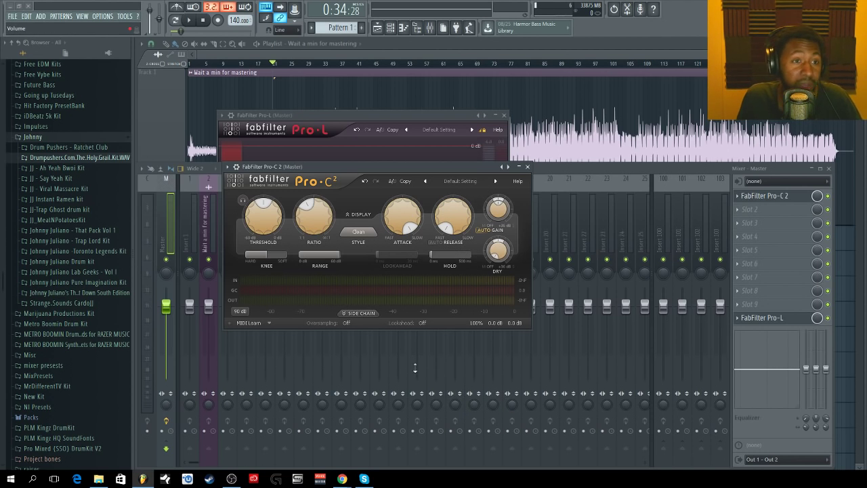
Switch Pro-C 2 to Mastering style, lower threshold to about -8.6 dB, and close Pro-L.
click(359, 232)
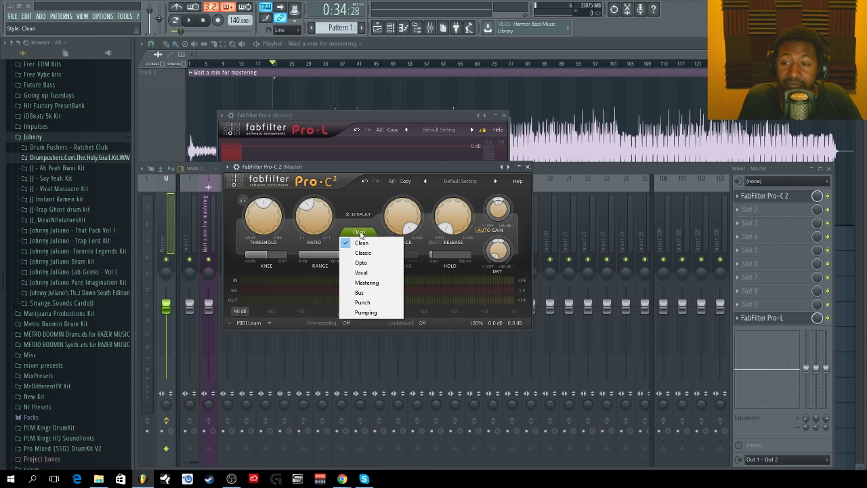
click(369, 285)
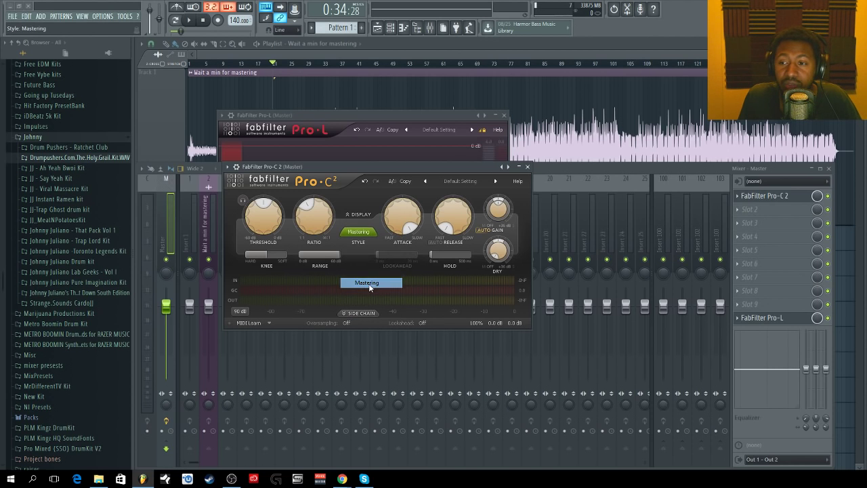
click(362, 230)
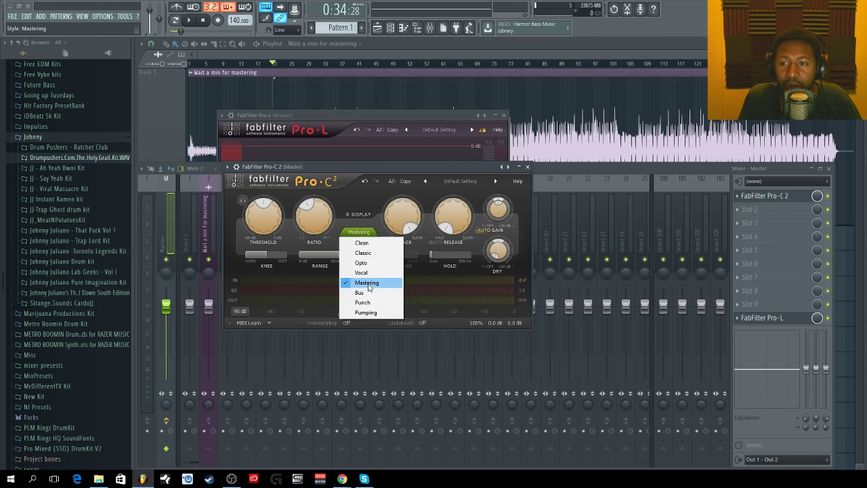
click(368, 284)
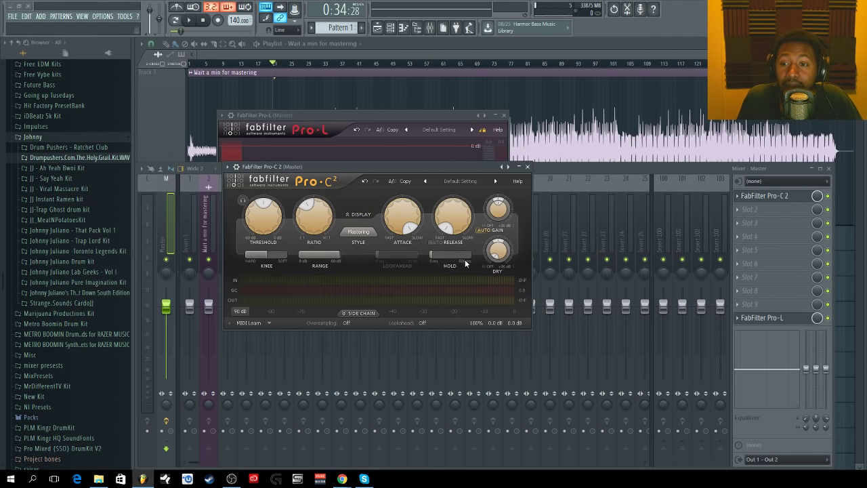
mouse_move(453, 261)
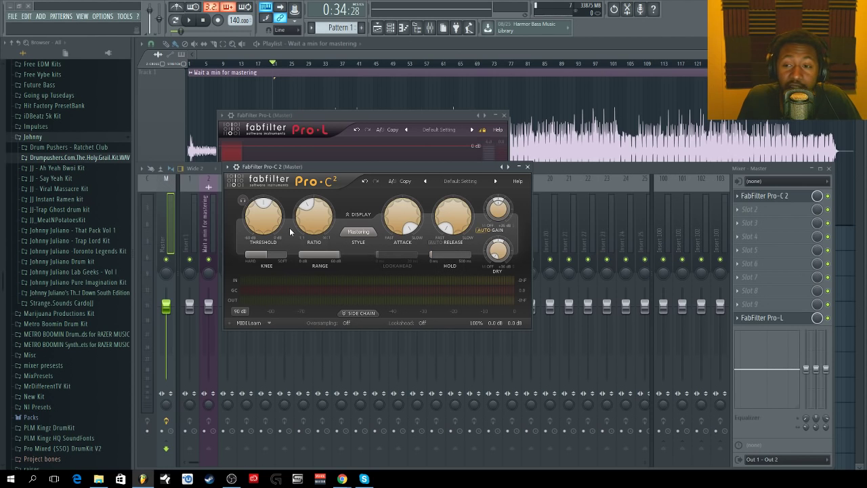
drag(263, 215, 264, 131)
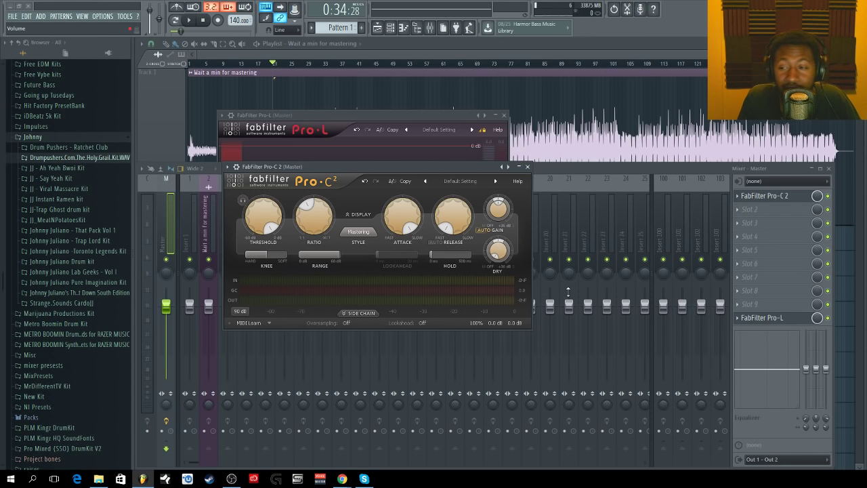
click(503, 116)
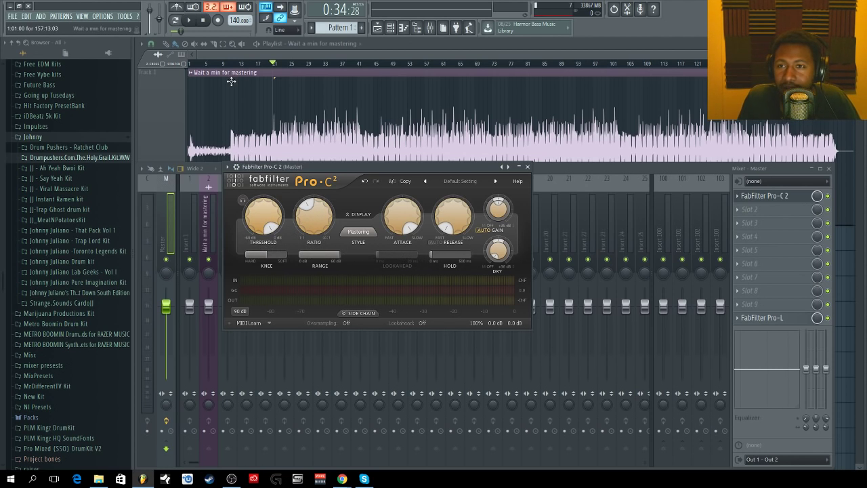
During playback, bring the Pro-C 2 threshold down to about -15.7 dB.
click(189, 20)
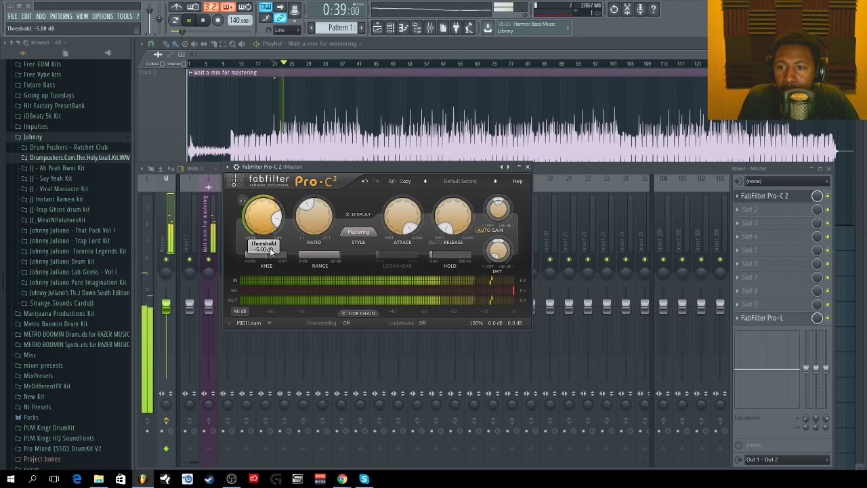
drag(271, 251, 275, 274)
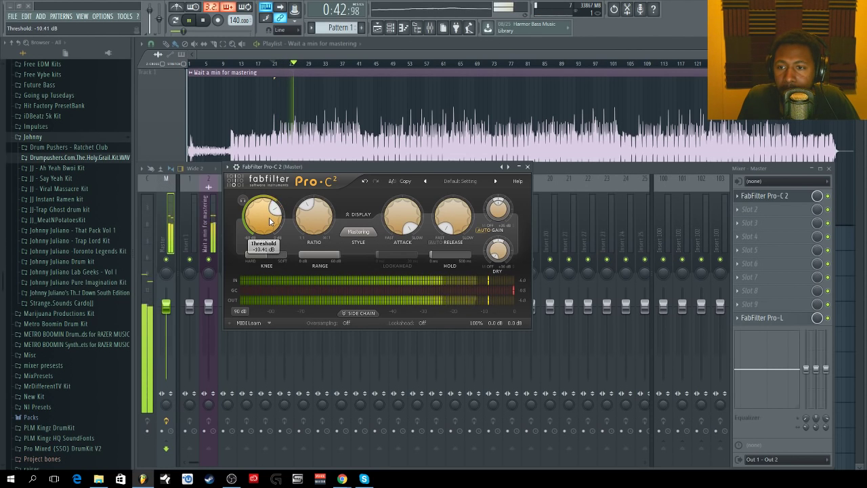
scroll(267, 221, down, 3)
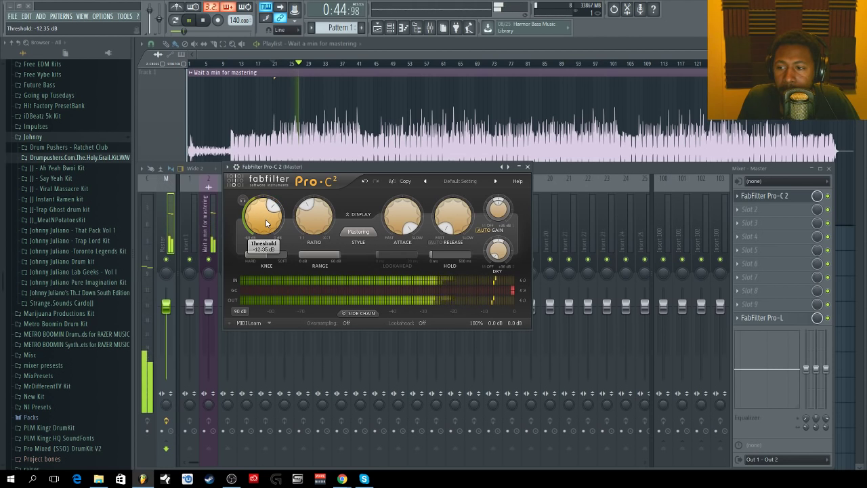
scroll(265, 220, down, 1)
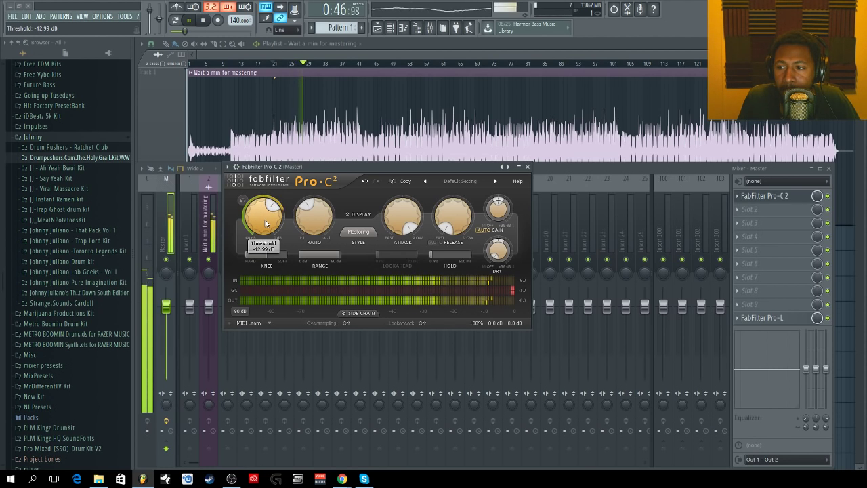
scroll(263, 220, down, 1)
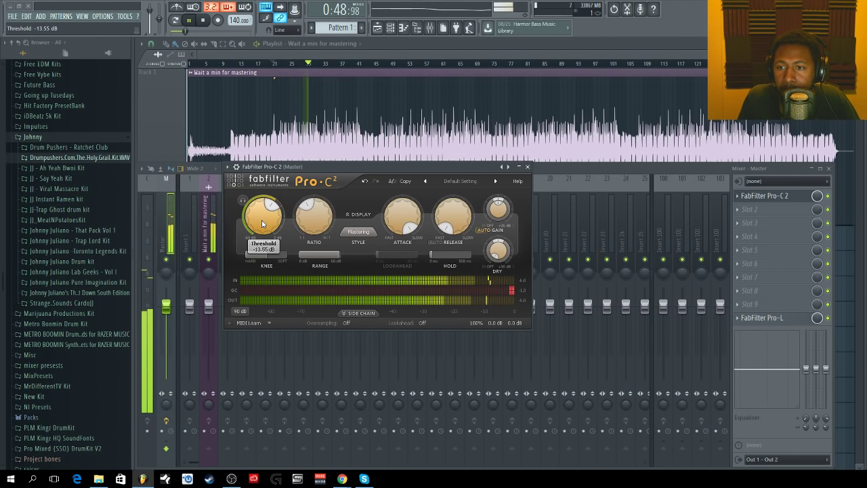
scroll(261, 223, down, 1)
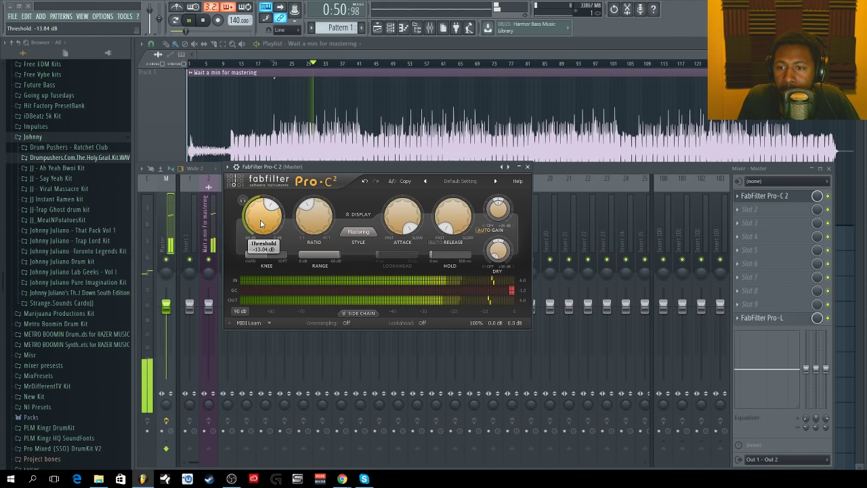
scroll(260, 220, down, 1)
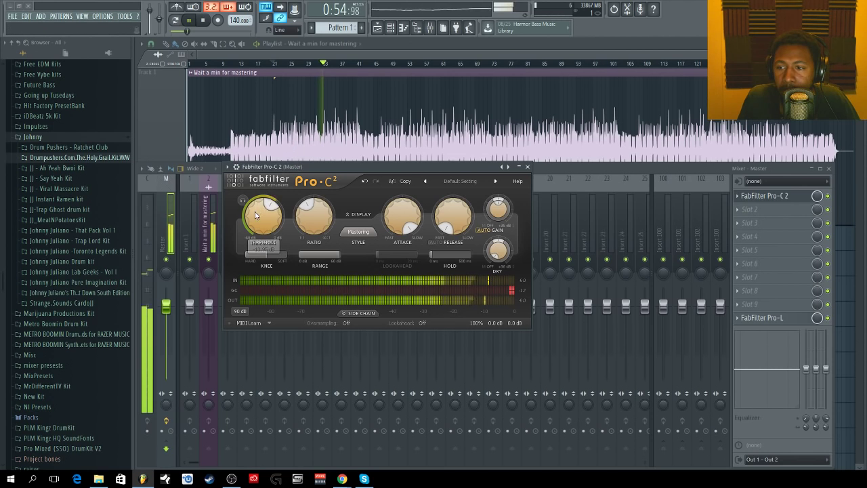
scroll(257, 233, down, 1)
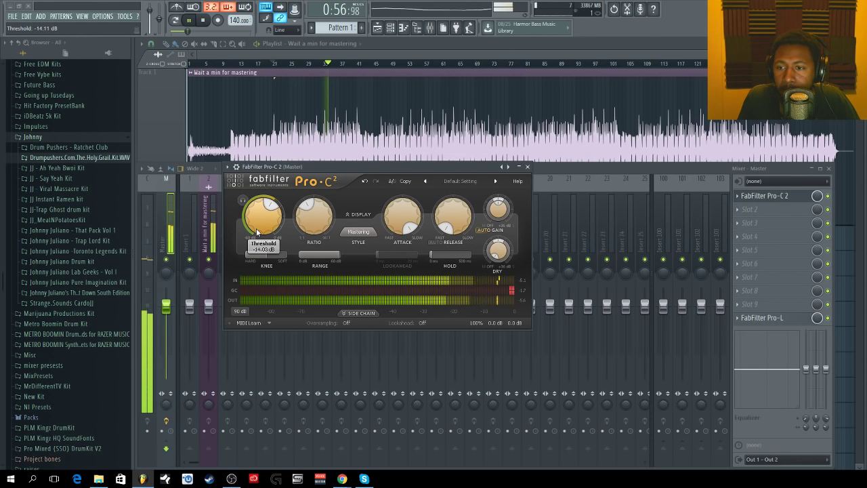
scroll(257, 232, down, 1)
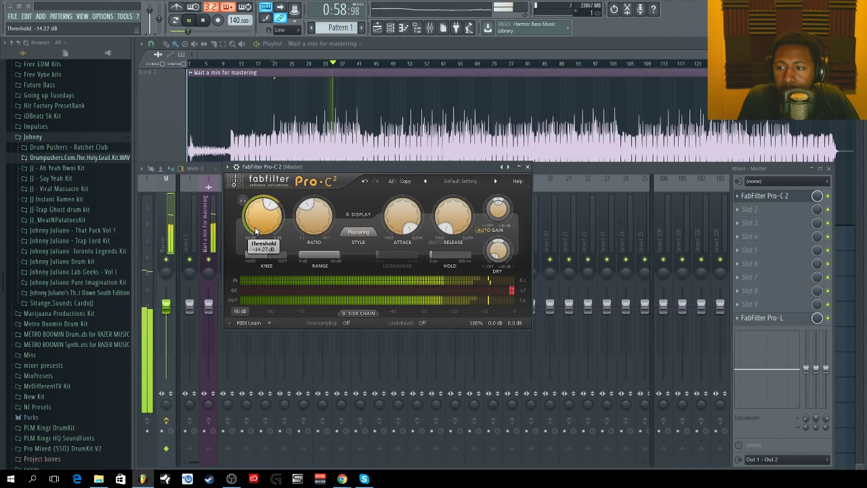
scroll(255, 231, down, 1)
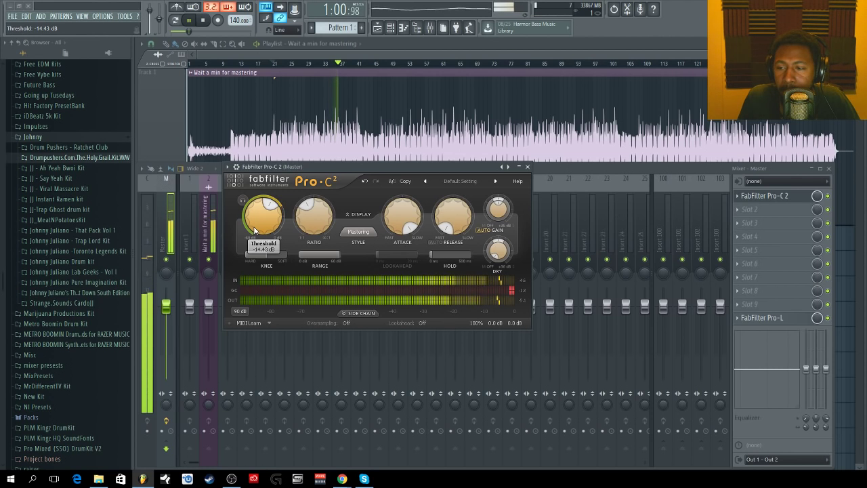
scroll(254, 231, down, 2)
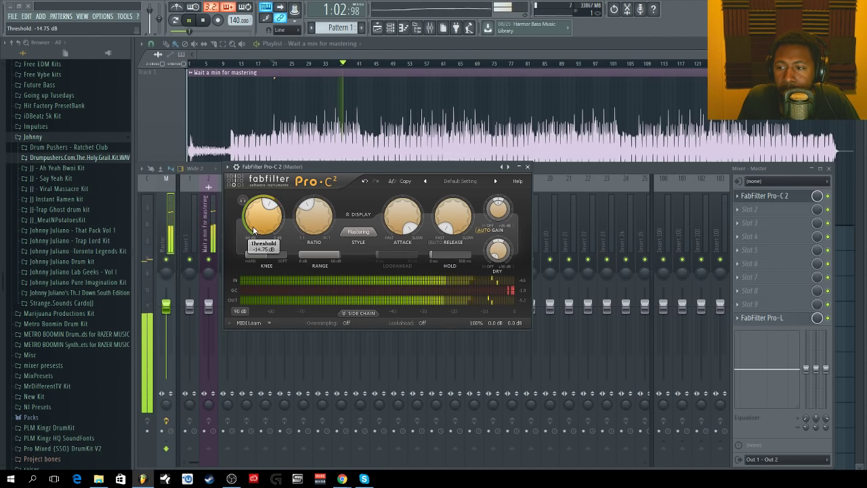
scroll(252, 227, down, 2)
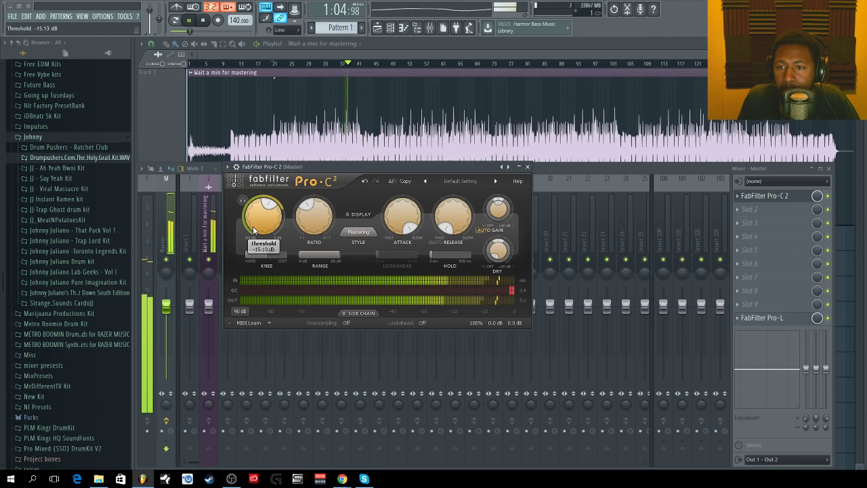
scroll(252, 227, down, 3)
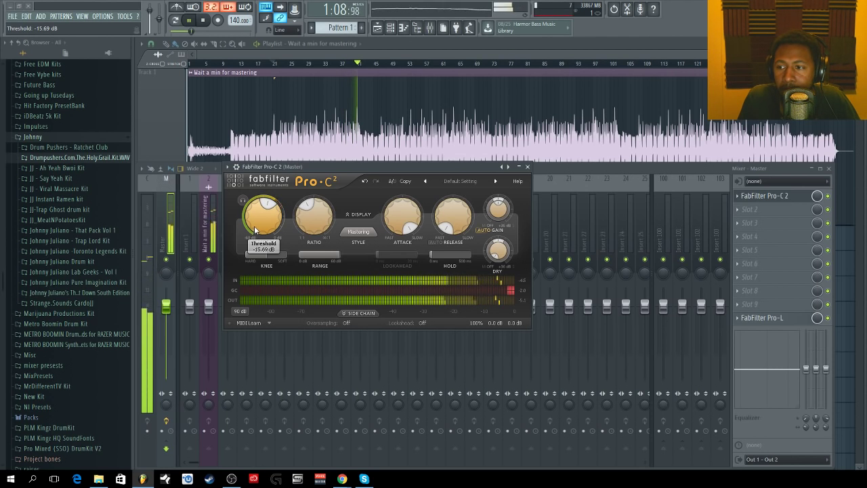
Stop playback and set Pro-C 2 wet (makeup) gain to +2 dB.
key(space)
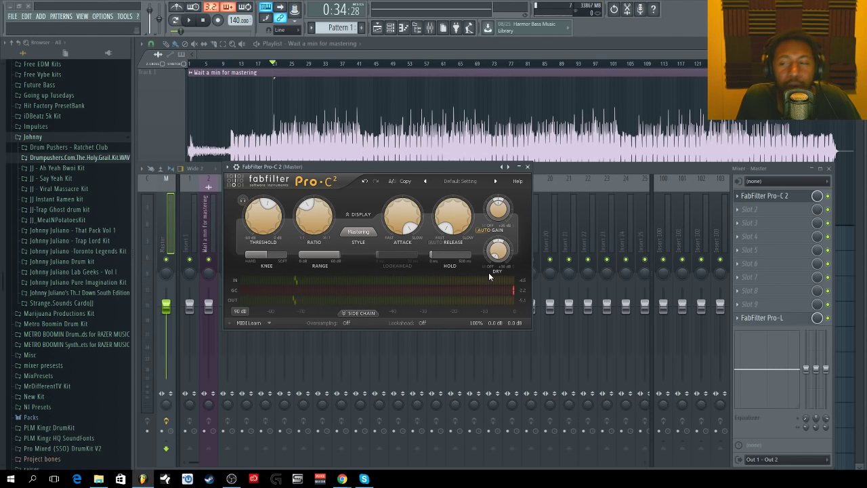
double_click(498, 210)
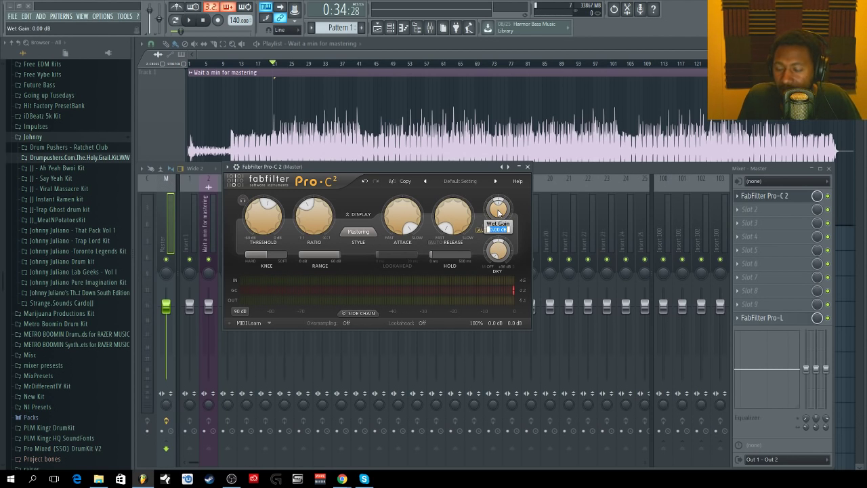
text(2)
key(Return)
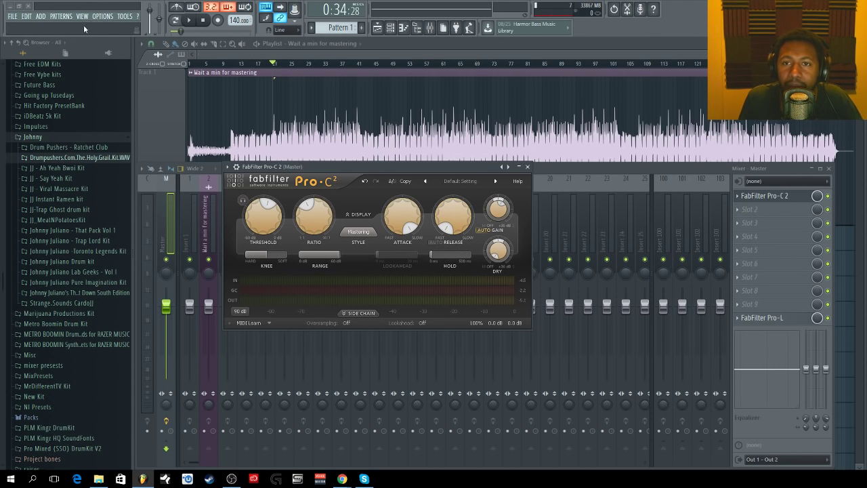
Set the ASIO audio buffer to 2048 samples and bring the Pro-C 2 window back.
click(110, 19)
click(112, 42)
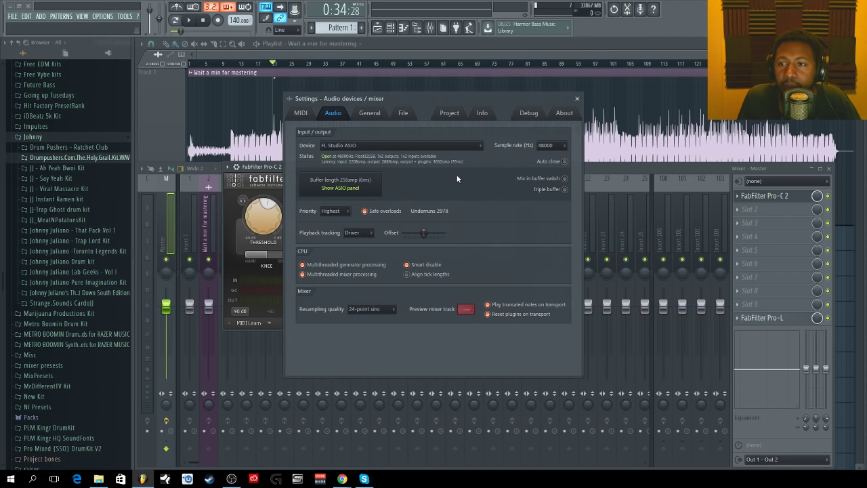
click(345, 185)
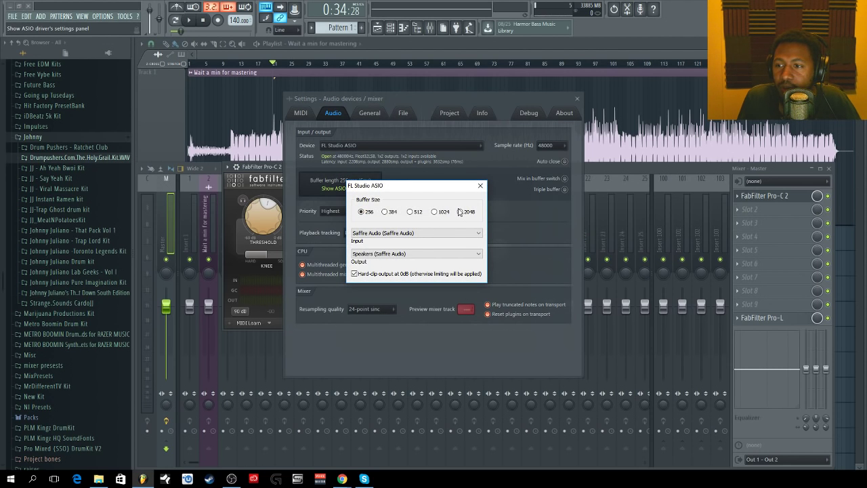
click(460, 211)
click(479, 187)
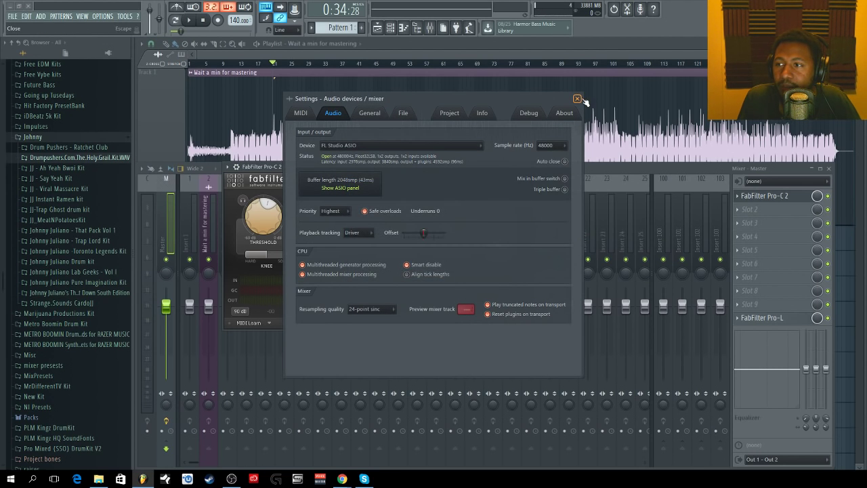
click(577, 100)
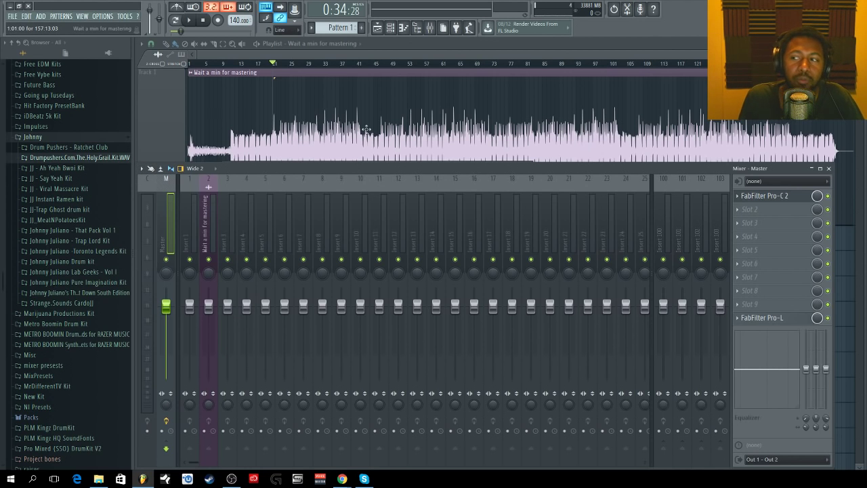
click(776, 197)
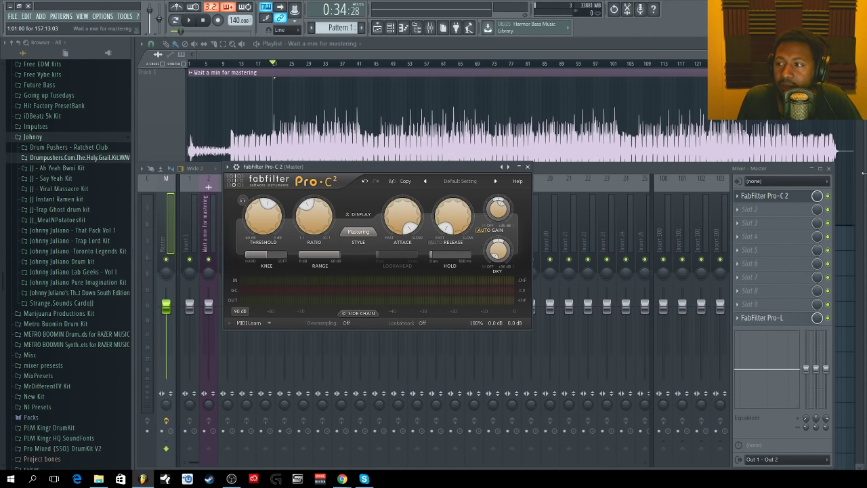
A/B the playing master with Pro-C 2 bypassed and enabled, leaving it active.
click(828, 196)
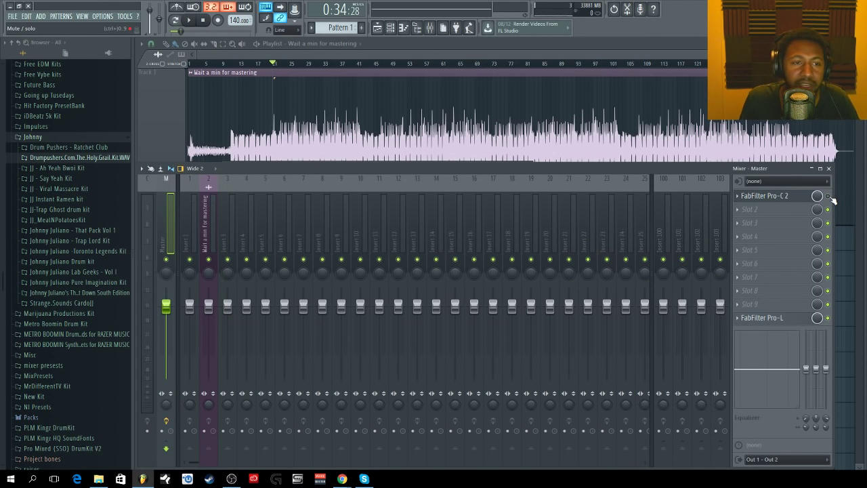
key(space)
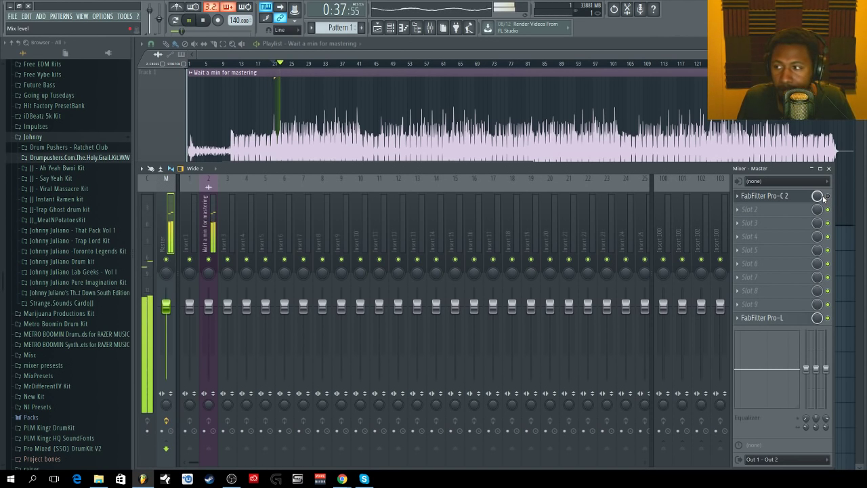
click(827, 196)
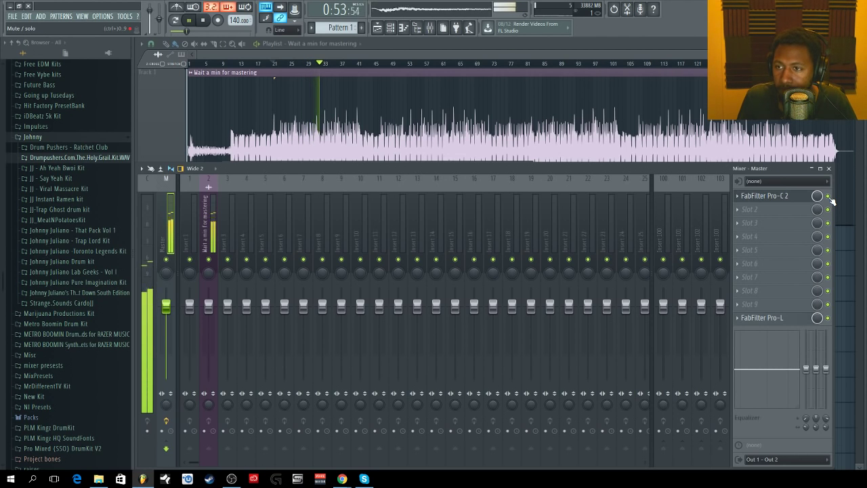
click(828, 196)
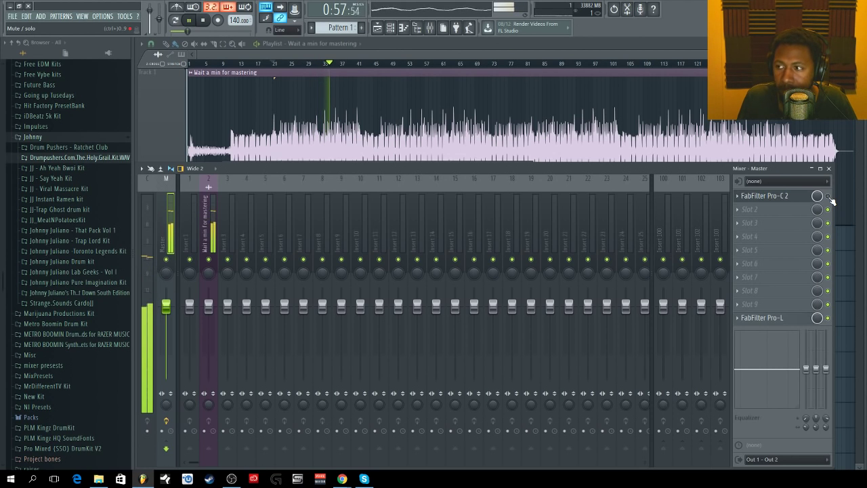
click(828, 196)
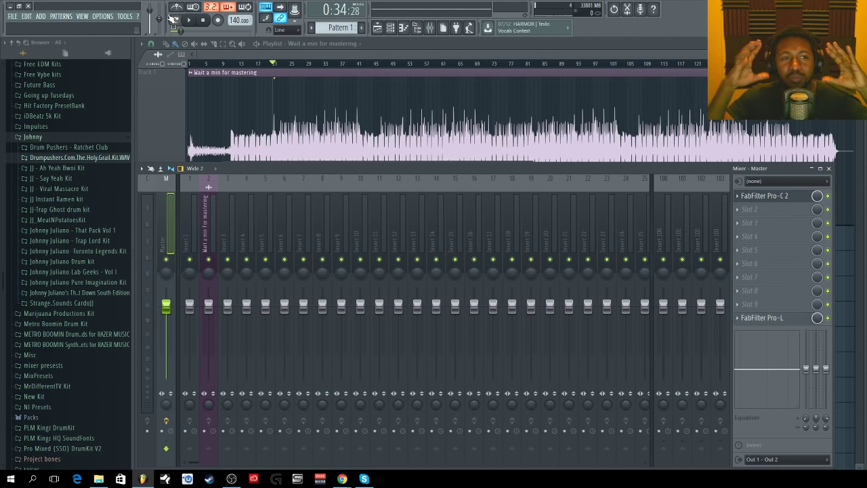
Reopen Pro-C 2 on the master, expand its SIDE CHAIN section, and move the window up.
click(778, 200)
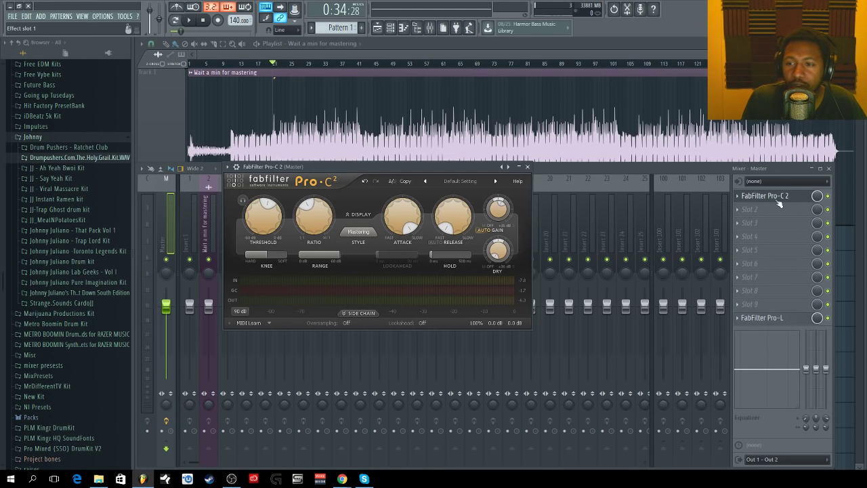
click(360, 312)
drag(371, 166, 363, 105)
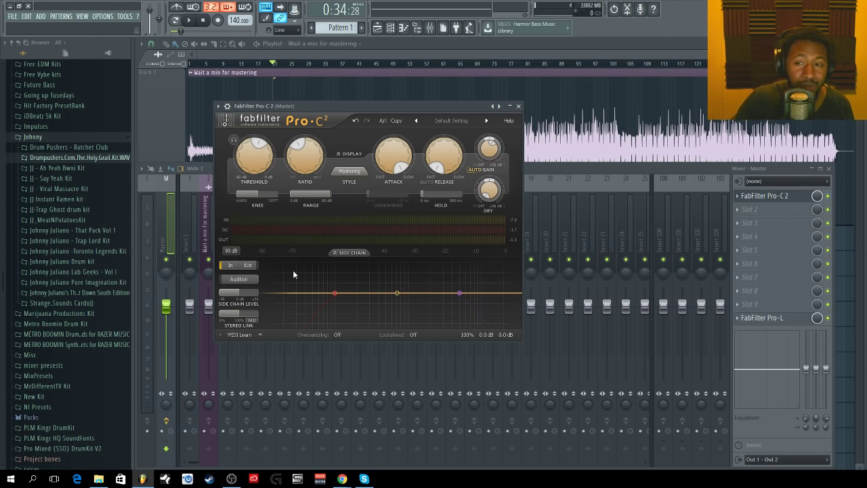
Audition the side-chain signal and steepen its low-cut slope through 36 to 48 dB/oct.
mouse_move(345, 287)
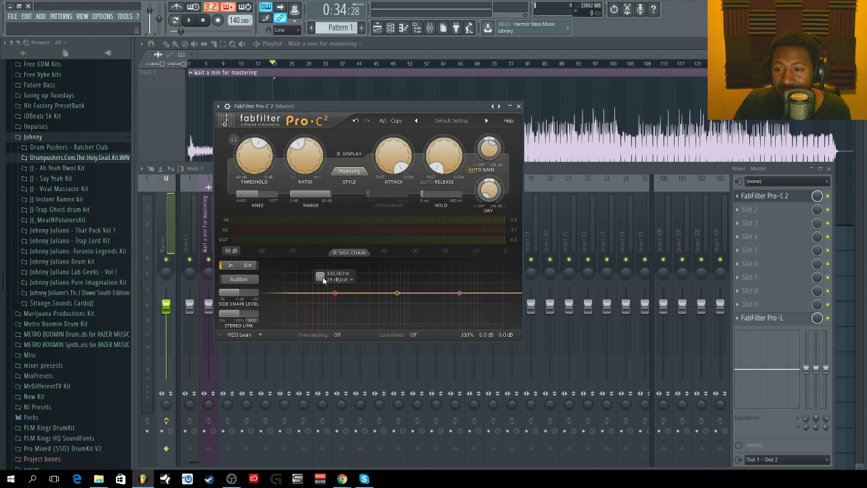
click(239, 278)
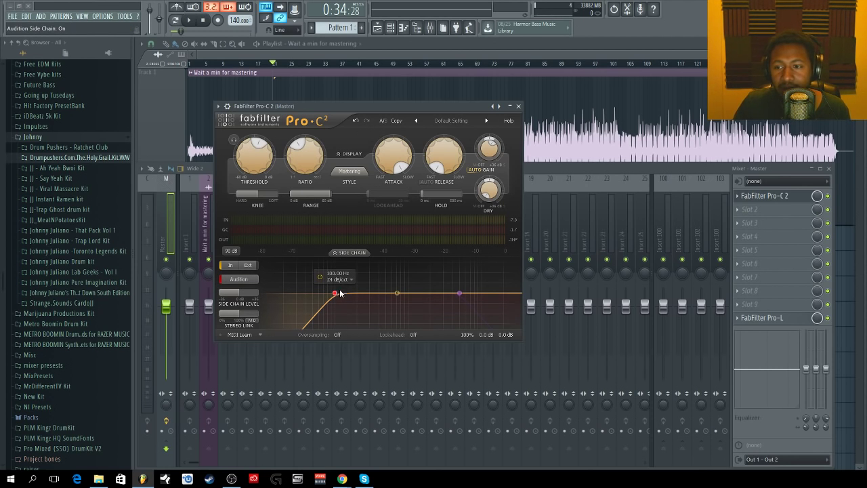
click(348, 280)
click(352, 339)
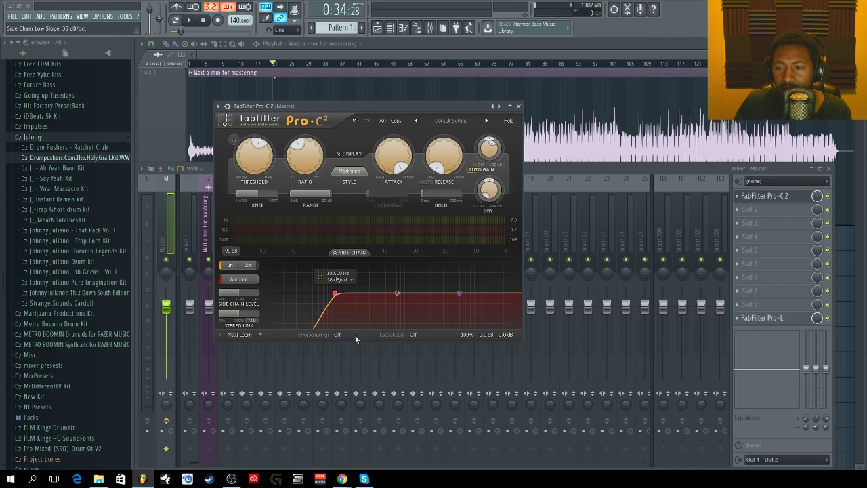
click(338, 279)
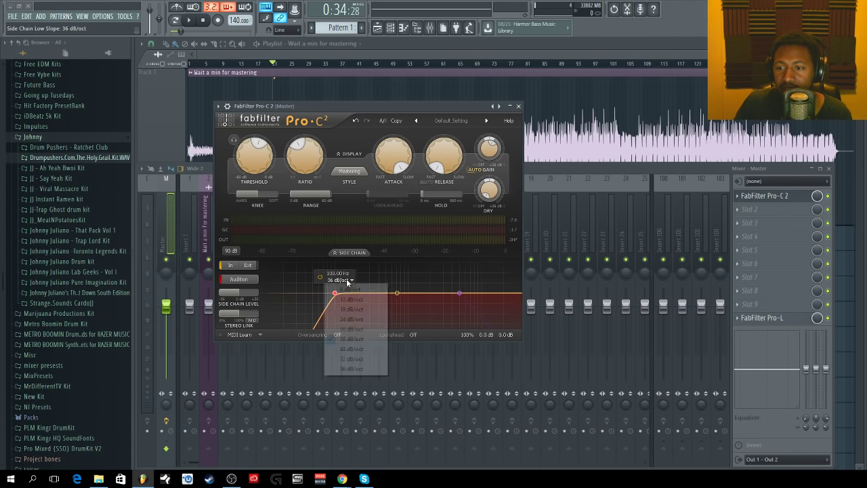
click(352, 349)
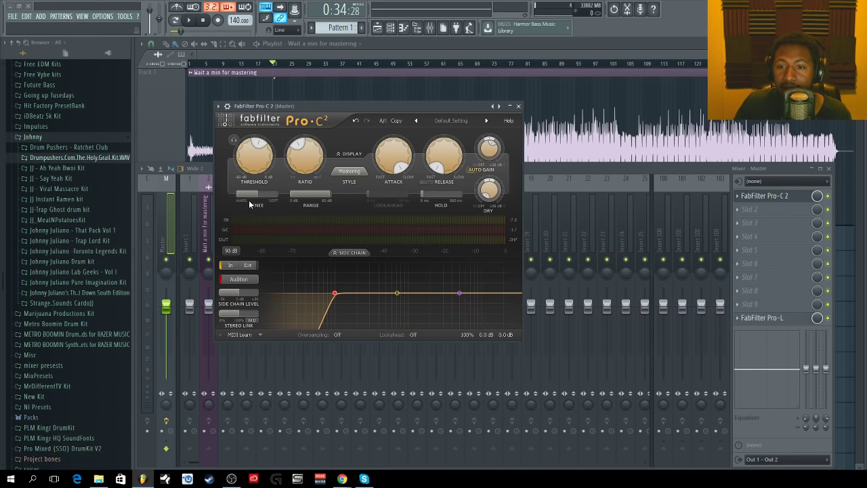
During playback, raise the side-chain low cut to about 127 Hz and turn off side-chain auditioning.
click(194, 29)
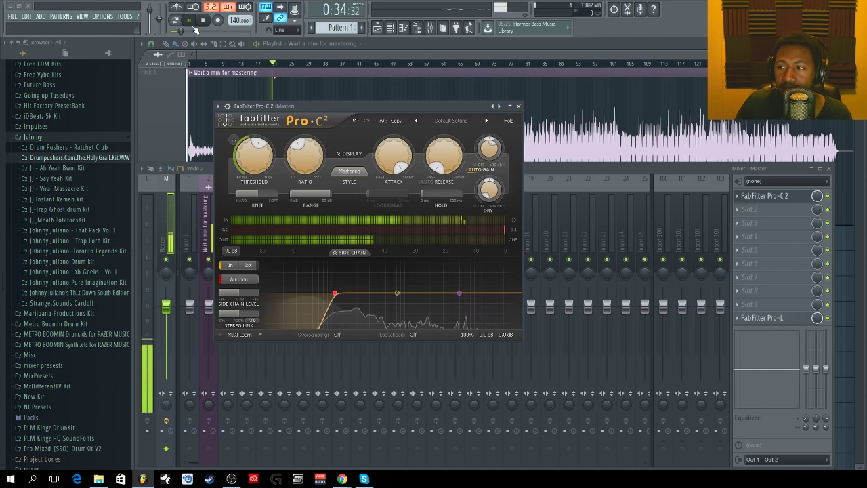
mouse_move(337, 278)
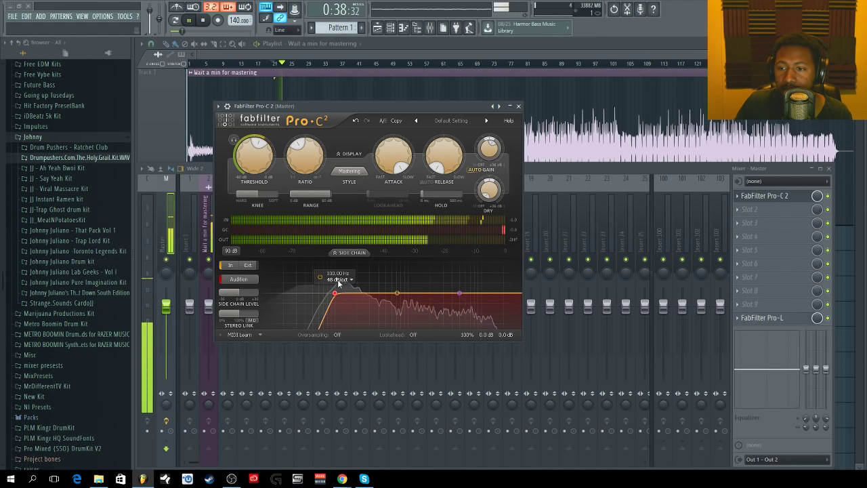
mouse_move(334, 292)
mouse_down()
mouse_move(380, 296)
mouse_move(339, 305)
mouse_up()
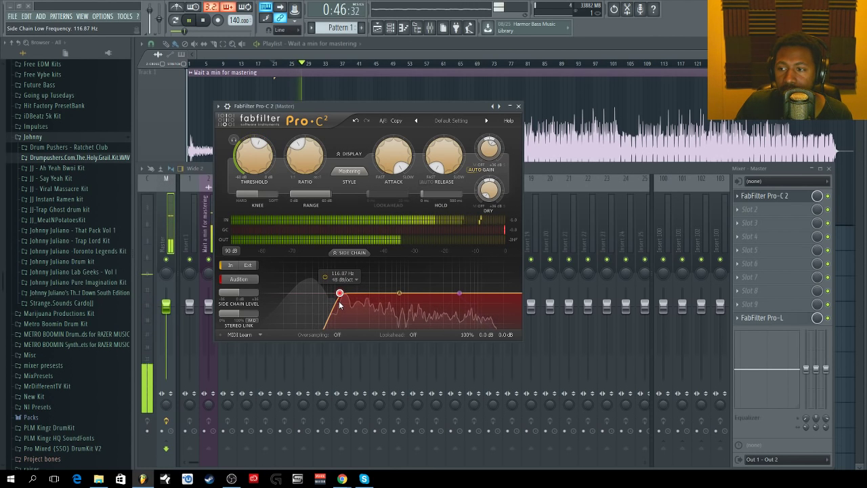
drag(339, 304, 343, 305)
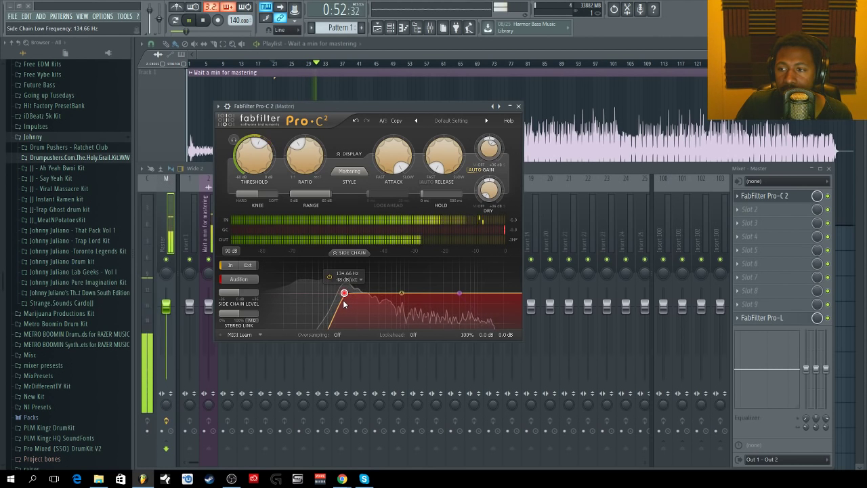
click(237, 280)
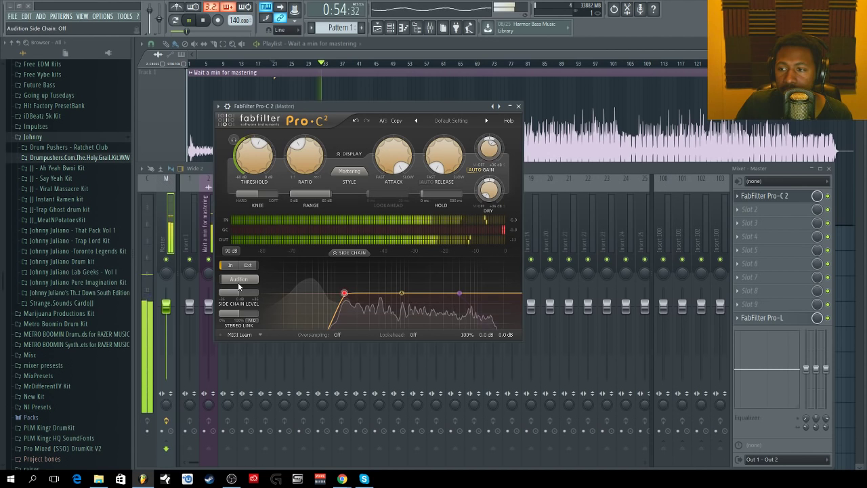
click(211, 19)
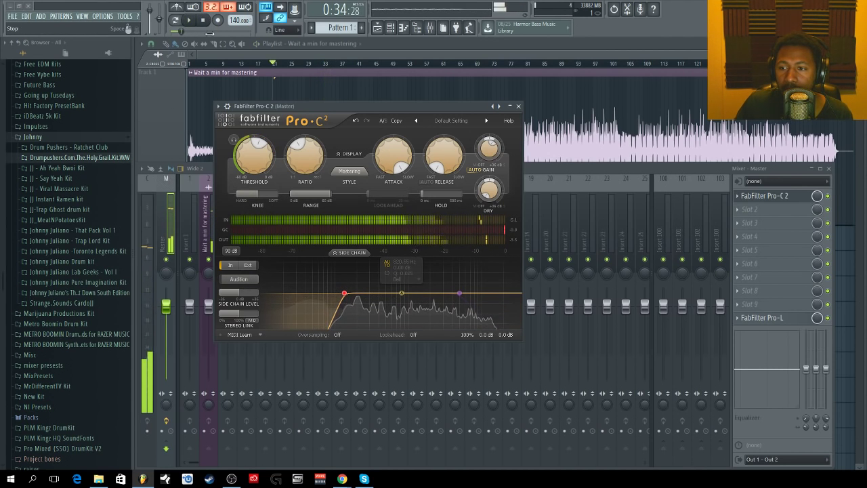
Enter exactly 125 Hz as the side-chain low-cut frequency.
click(344, 292)
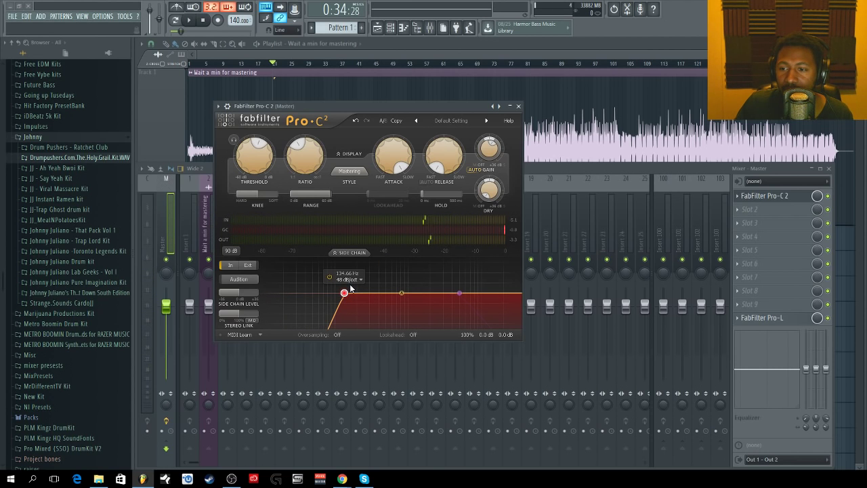
double_click(345, 274)
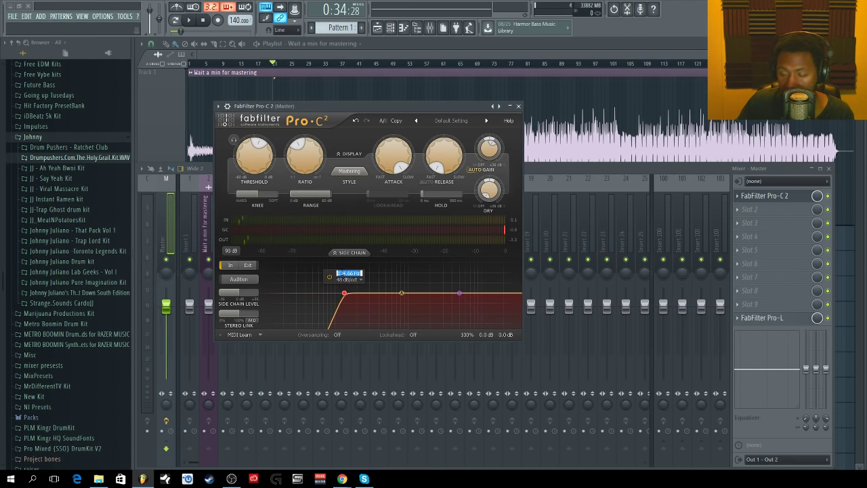
text(120)
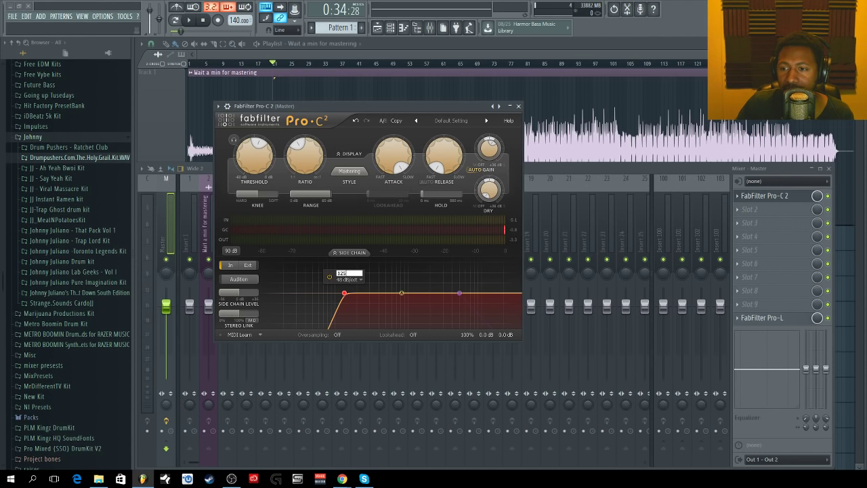
text(5)
key(Return)
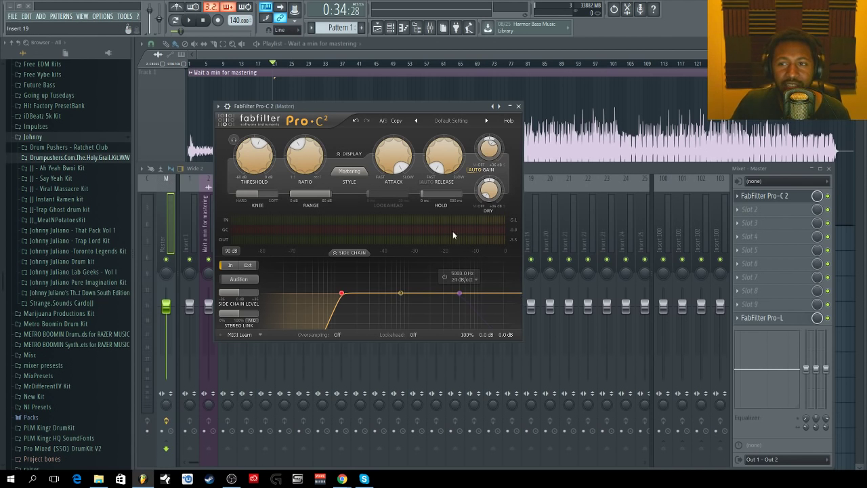
While the track plays, set the Threshold knob to -20.00 dB, then stop playback.
click(191, 21)
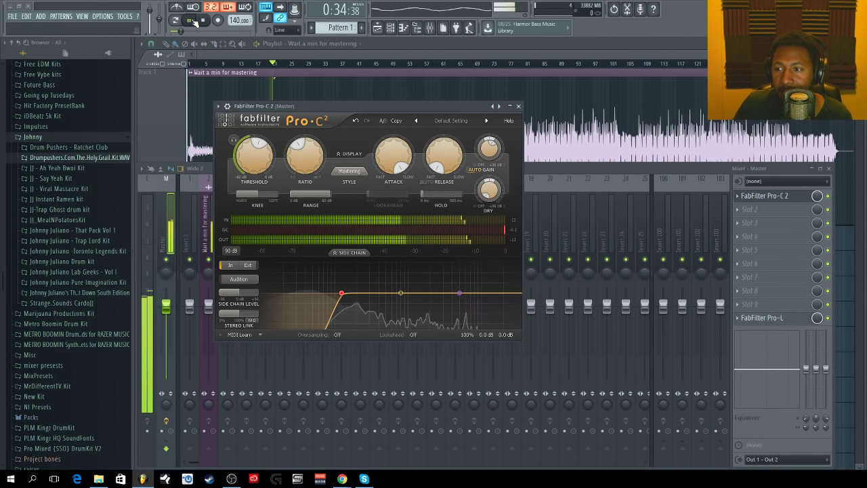
mouse_move(257, 169)
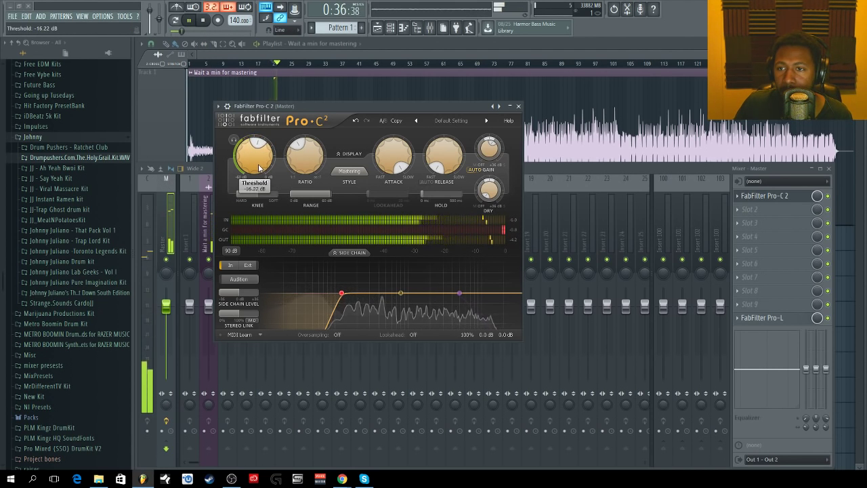
scroll(258, 168, down, 3)
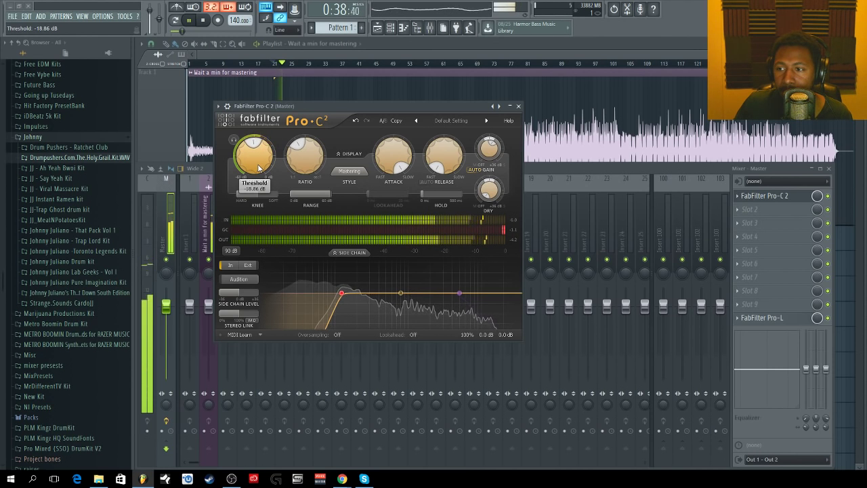
scroll(258, 168, down, 3)
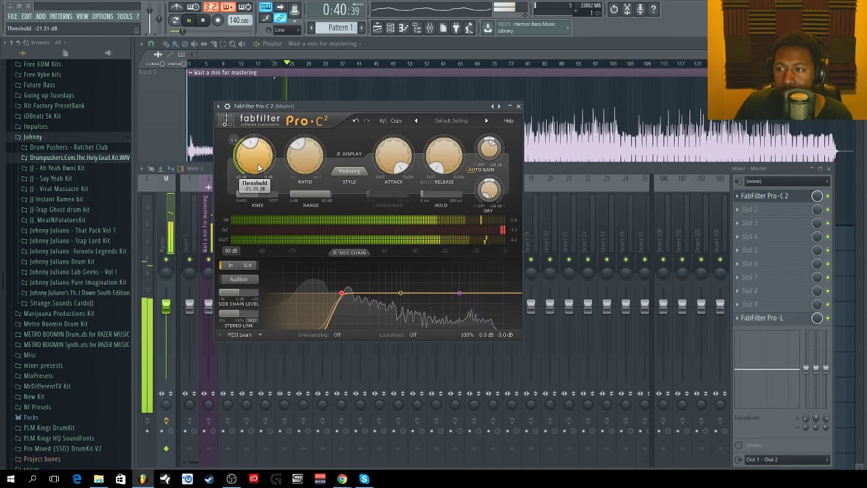
scroll(258, 168, down, 1)
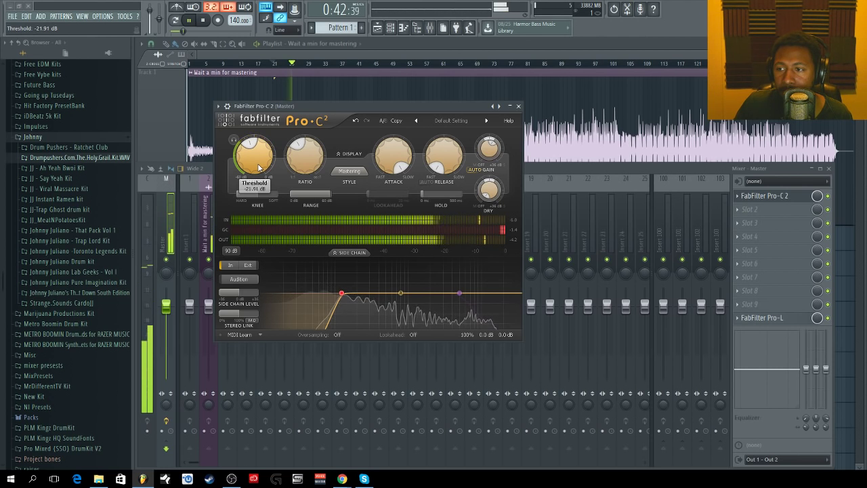
scroll(258, 168, down, 1)
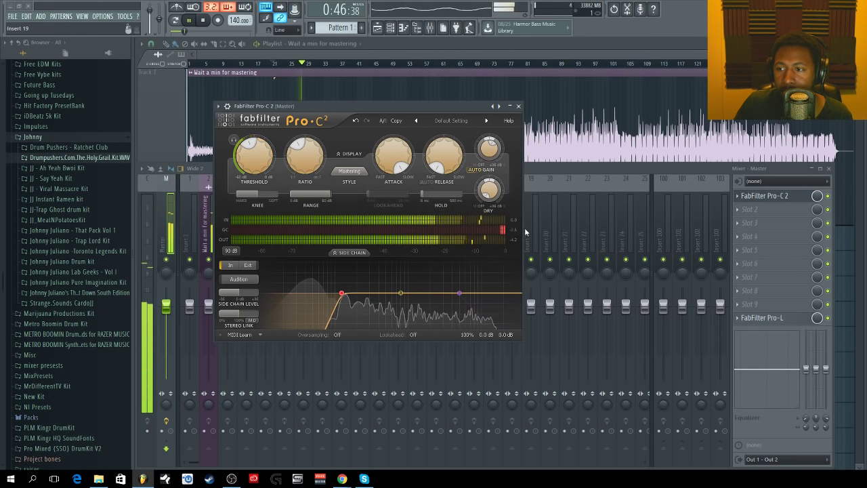
scroll(263, 165, up, 1)
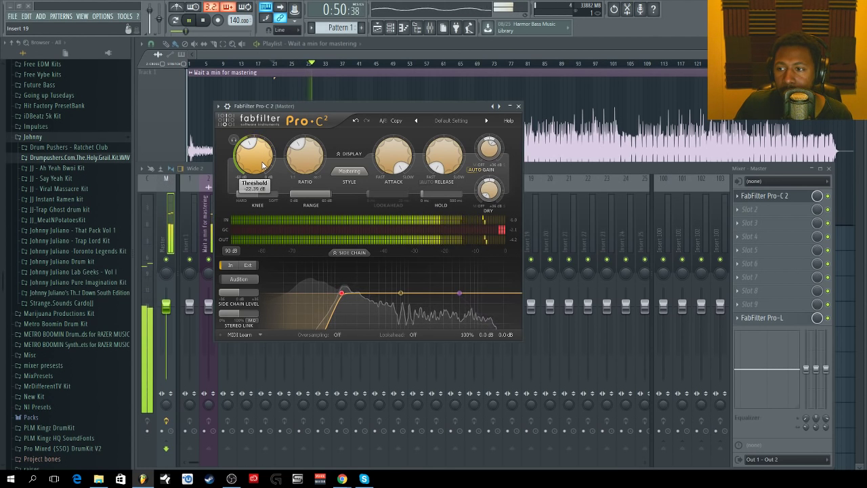
scroll(263, 166, up, 2)
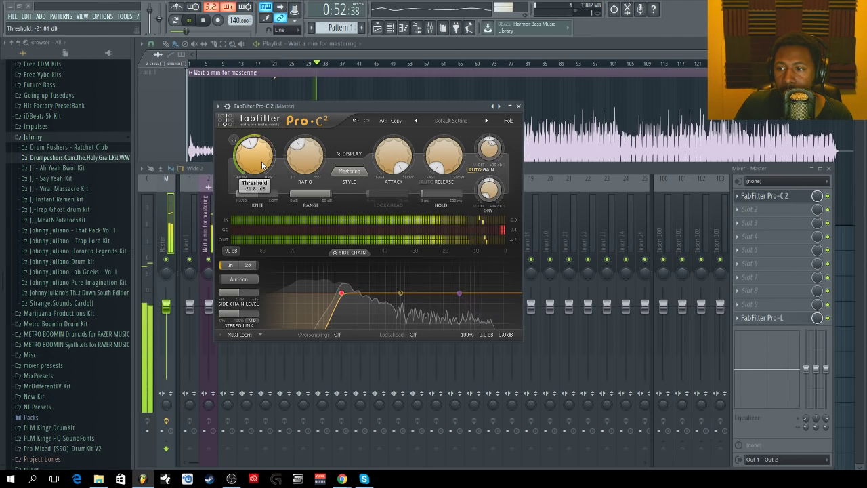
scroll(263, 166, up, 1)
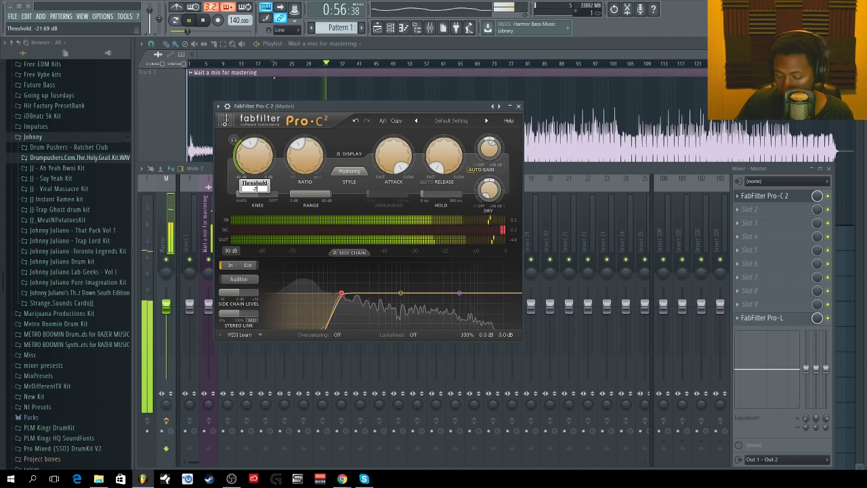
scroll(251, 162, up, 5)
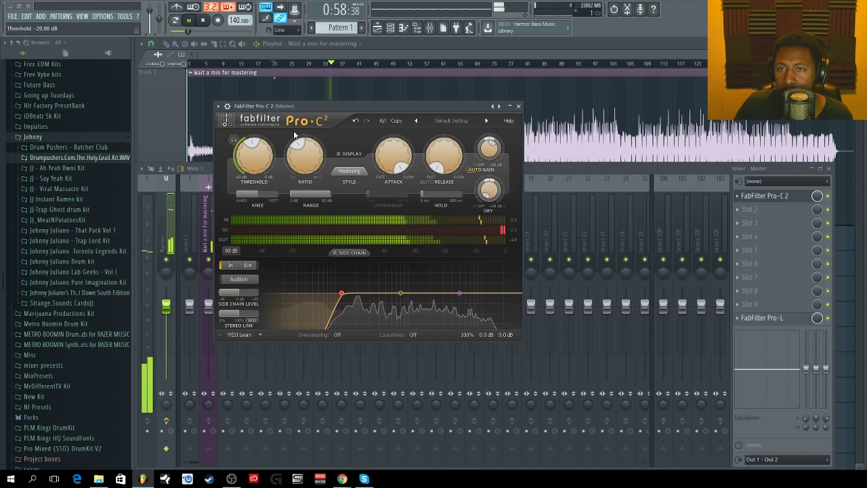
click(204, 20)
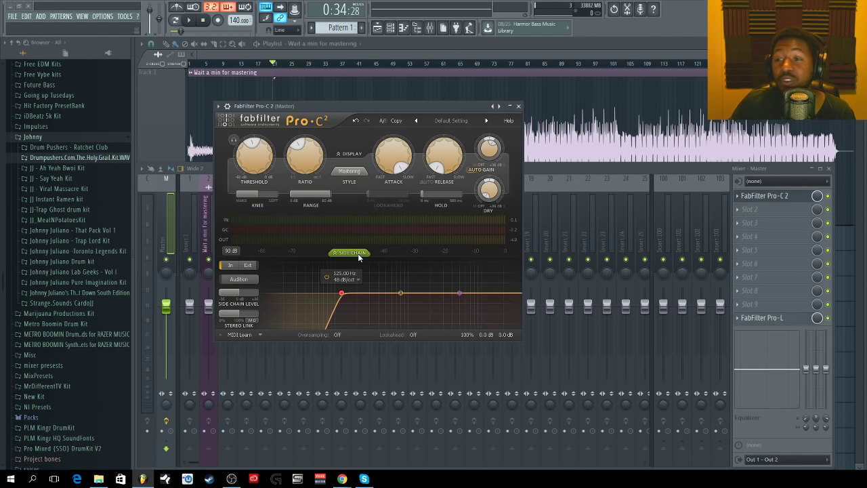
Collapse the Pro-C 2 SIDE CHAIN panel.
click(356, 253)
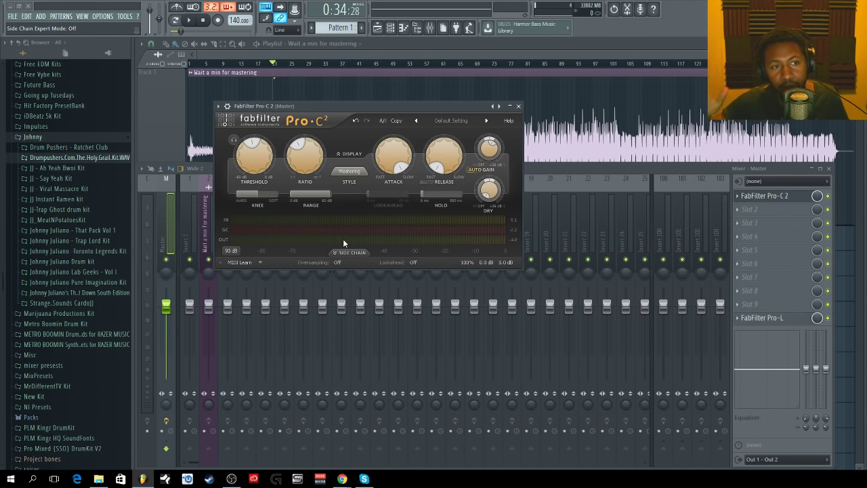